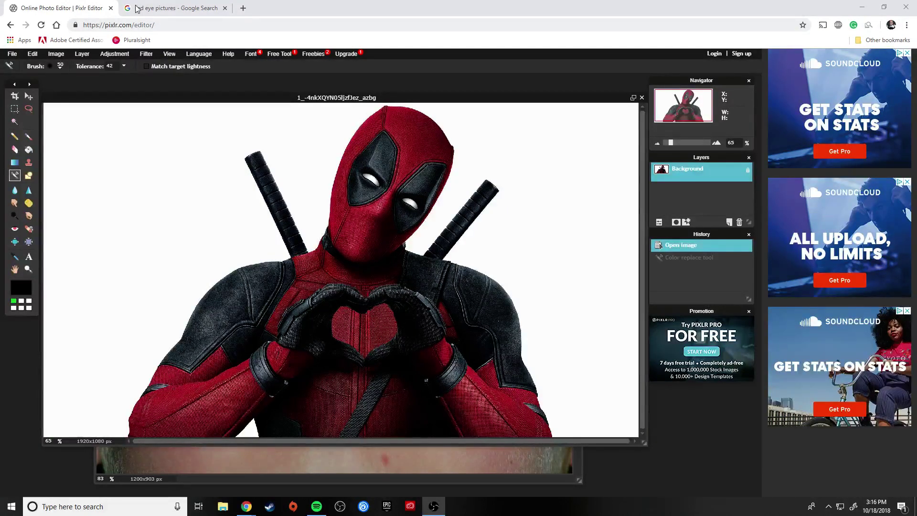
Step: Close the 'red eye pictures' browser tab and bring up Pixlr's Adjustment menu
{"action": "left_click", "coordinate": [225, 8]}
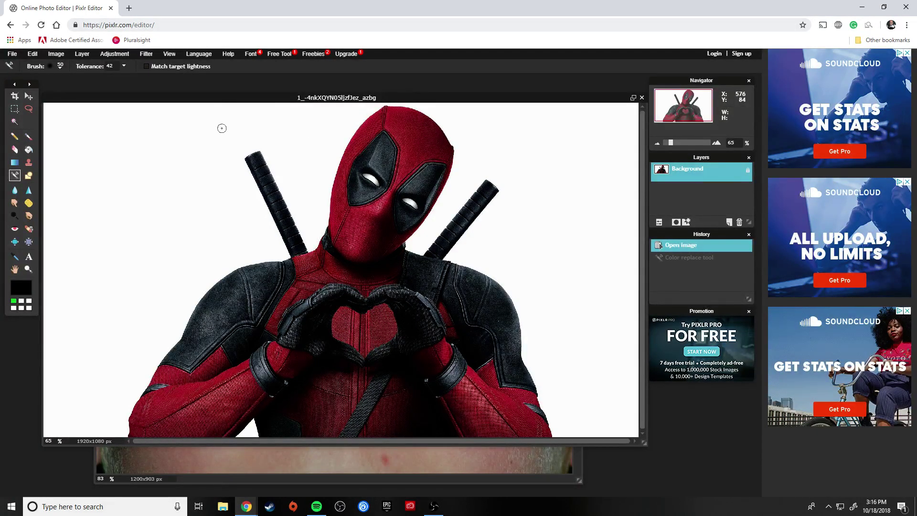
{"action": "left_click", "coordinate": [109, 54]}
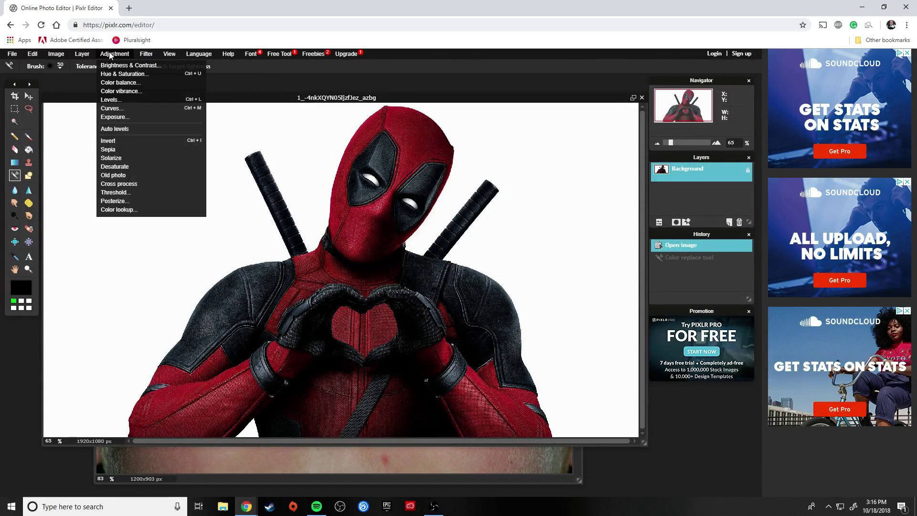
{"action": "left_click", "coordinate": [123, 91]}
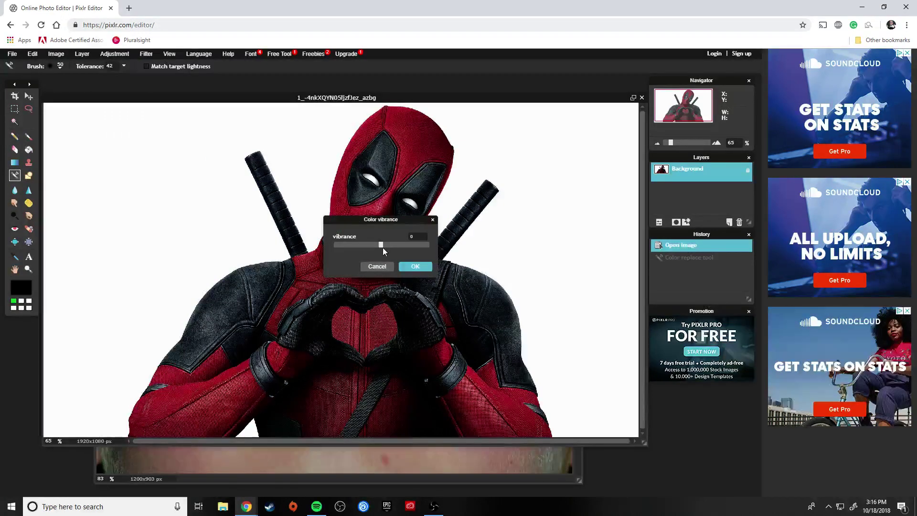
{"action": "mouse_move", "coordinate": [385, 244]}
{"action": "left_mouse_down"}
{"action": "mouse_move", "coordinate": [403, 244]}
{"action": "mouse_move", "coordinate": [347, 245]}
{"action": "mouse_move", "coordinate": [411, 245]}
{"action": "mouse_move", "coordinate": [416, 253]}
{"action": "mouse_move", "coordinate": [401, 246]}
{"action": "left_mouse_up"}
{"action": "left_click", "coordinate": [400, 267]}
{"action": "left_click", "coordinate": [109, 54]}
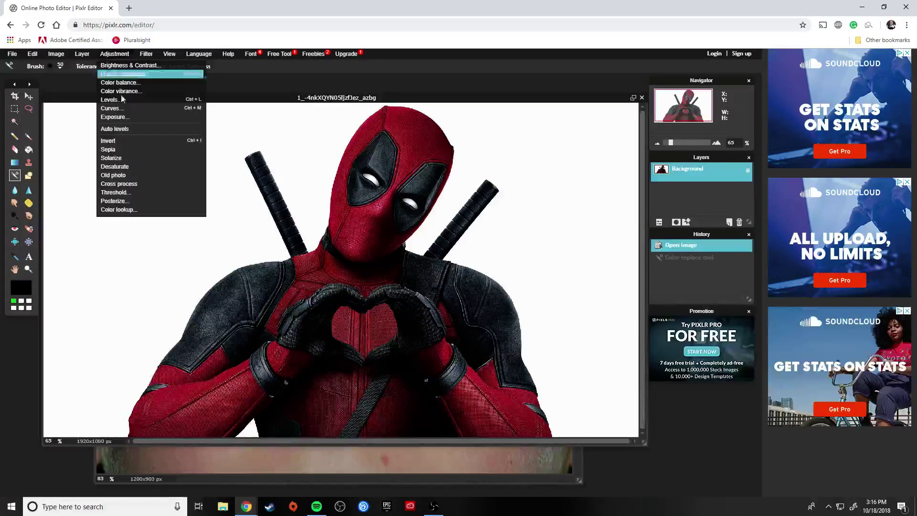
{"action": "left_click", "coordinate": [118, 116]}
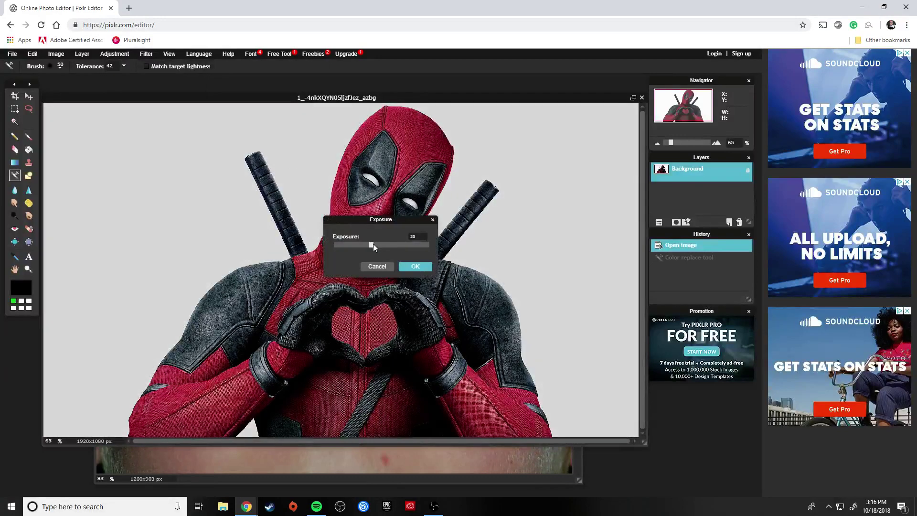
{"action": "mouse_move", "coordinate": [374, 247]}
{"action": "left_mouse_down"}
{"action": "mouse_move", "coordinate": [390, 248]}
{"action": "mouse_move", "coordinate": [340, 249]}
{"action": "mouse_move", "coordinate": [391, 250]}
{"action": "left_mouse_up"}
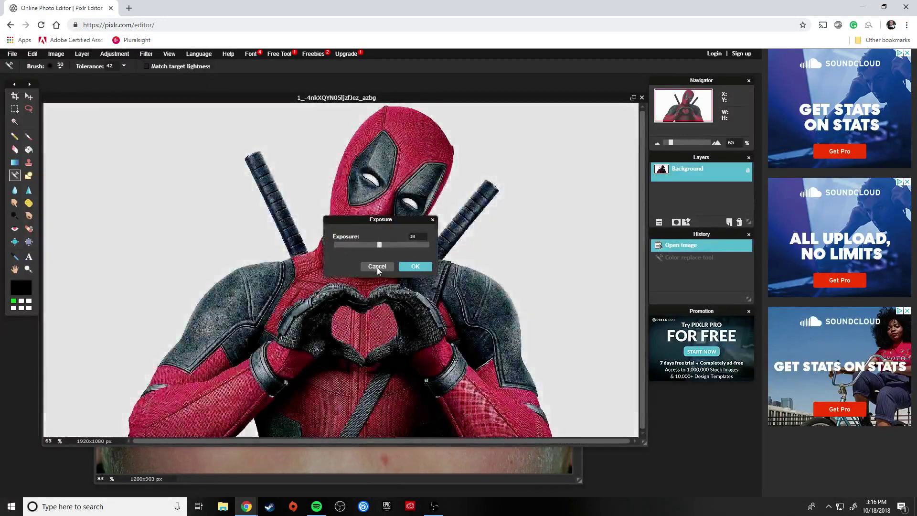
{"action": "left_click", "coordinate": [378, 268]}
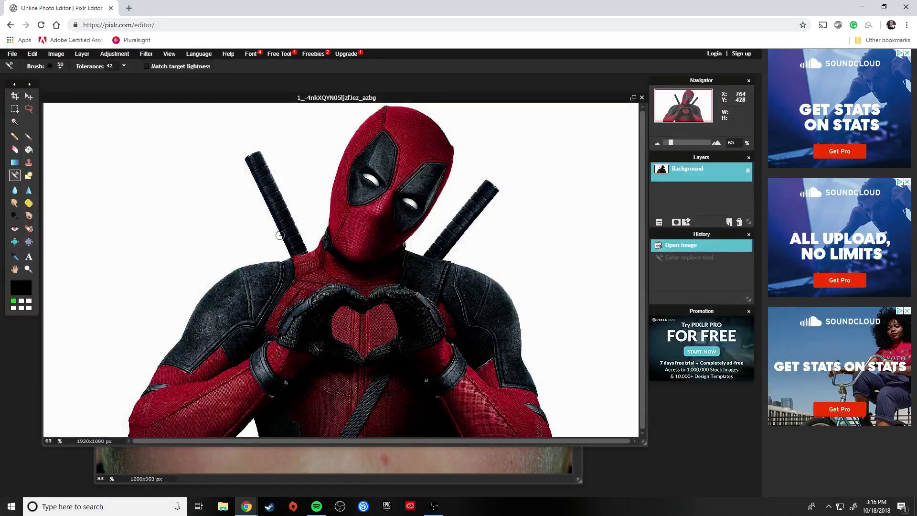
{"action": "left_click", "coordinate": [112, 56]}
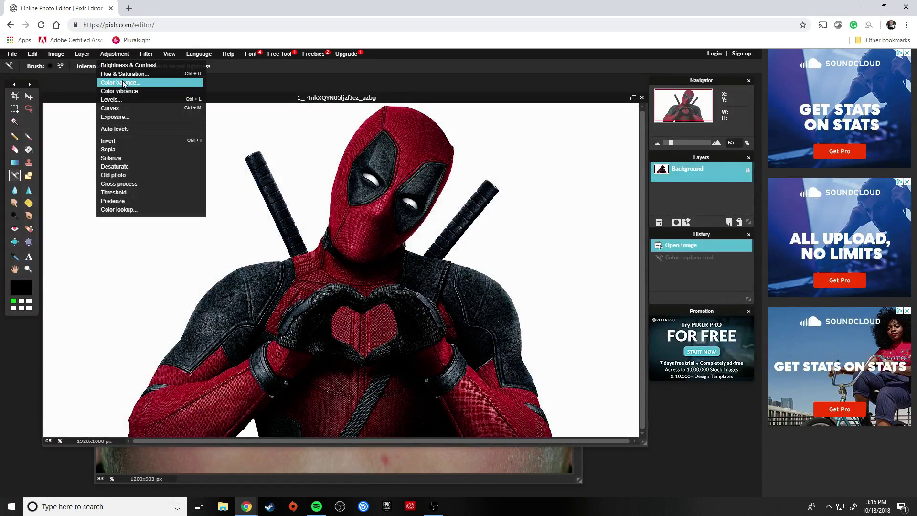
{"action": "left_click", "coordinate": [120, 108]}
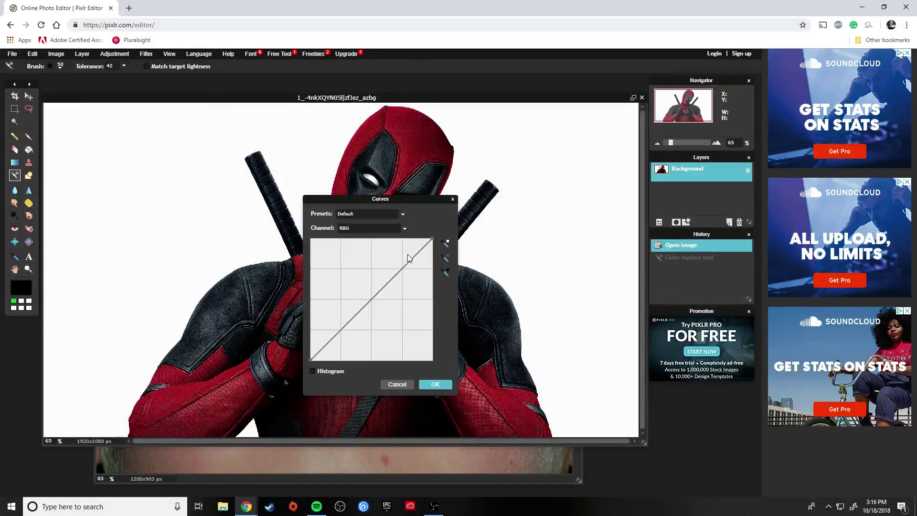
{"action": "left_click_drag", "start_coordinate": [407, 266], "coordinate": [333, 325]}
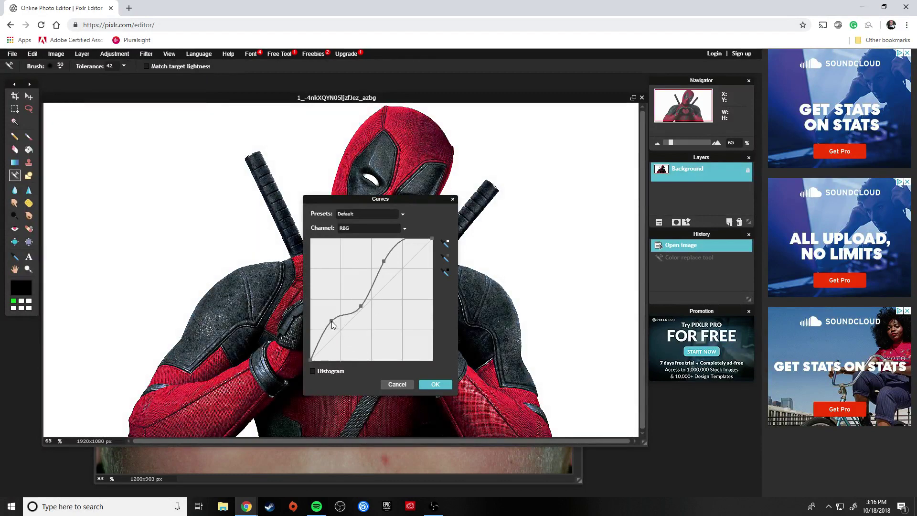
{"action": "left_click", "coordinate": [396, 384]}
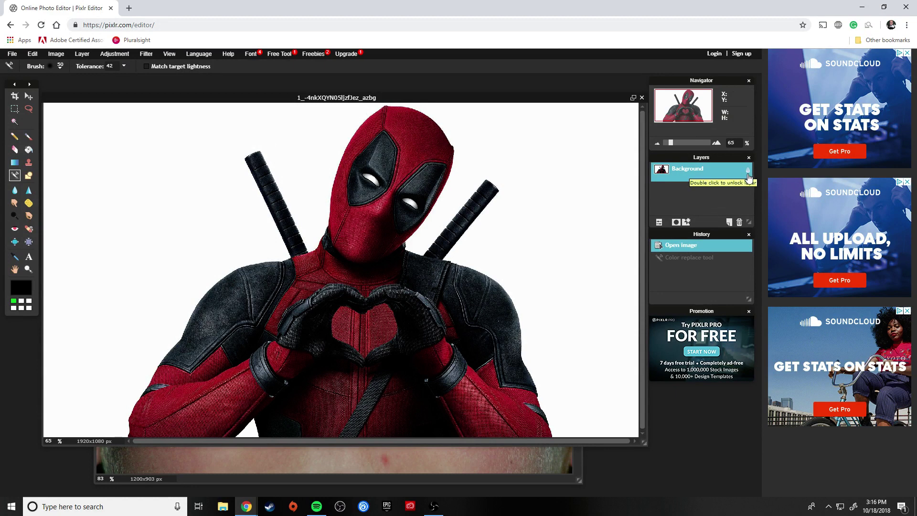
Step: Unlock the Background layer into Layer 0 and switch to the Color replace tool
{"action": "double_click", "coordinate": [748, 172]}
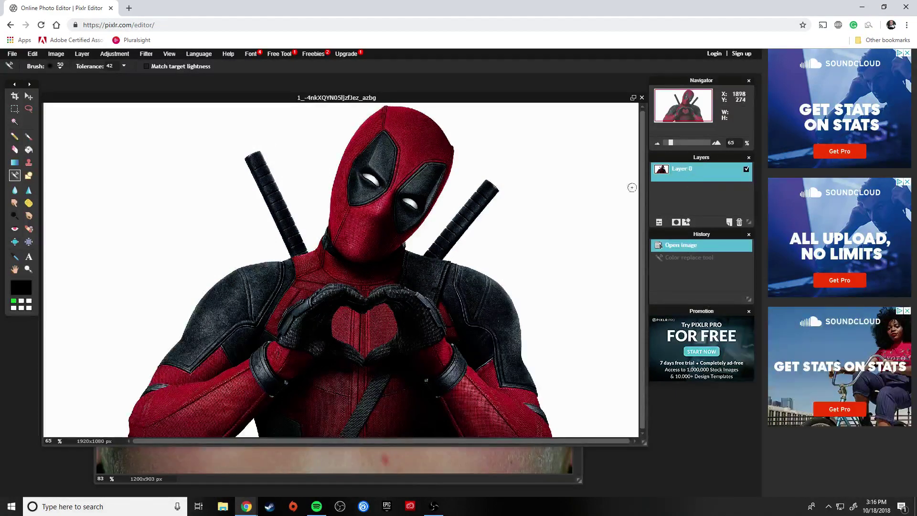
{"action": "left_click", "coordinate": [15, 163]}
{"action": "left_click", "coordinate": [18, 178]}
{"action": "left_click_drag", "start_coordinate": [325, 273], "coordinate": [315, 279]}
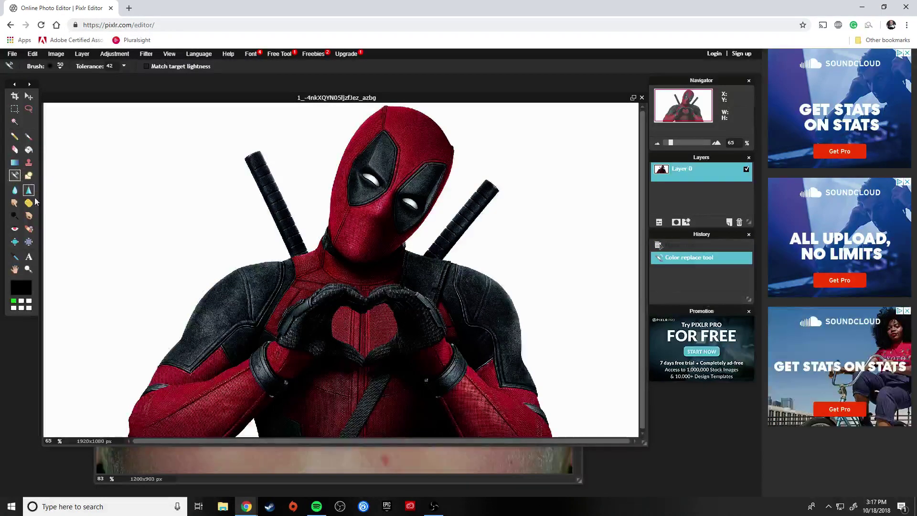
Step: Set the main colour to green #13912a
{"action": "left_click", "coordinate": [19, 294]}
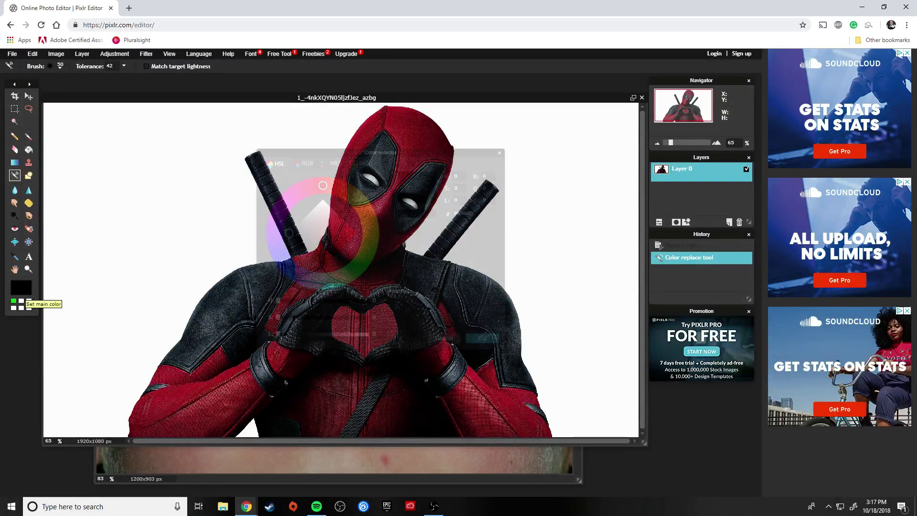
{"action": "mouse_move", "coordinate": [363, 221]}
{"action": "left_mouse_down"}
{"action": "mouse_move", "coordinate": [371, 243]}
{"action": "mouse_move", "coordinate": [362, 264]}
{"action": "mouse_move", "coordinate": [366, 252]}
{"action": "left_mouse_up"}
{"action": "mouse_move", "coordinate": [291, 237]}
{"action": "left_mouse_down"}
{"action": "mouse_move", "coordinate": [372, 237]}
{"action": "mouse_move", "coordinate": [354, 270]}
{"action": "mouse_move", "coordinate": [368, 271]}
{"action": "mouse_move", "coordinate": [354, 238]}
{"action": "mouse_move", "coordinate": [329, 246]}
{"action": "mouse_move", "coordinate": [339, 246]}
{"action": "left_mouse_up"}
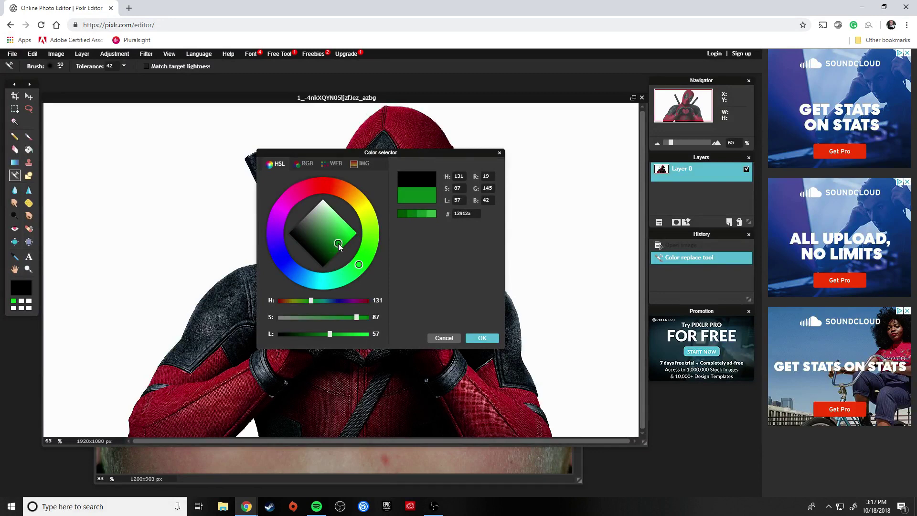
{"action": "left_click", "coordinate": [484, 340]}
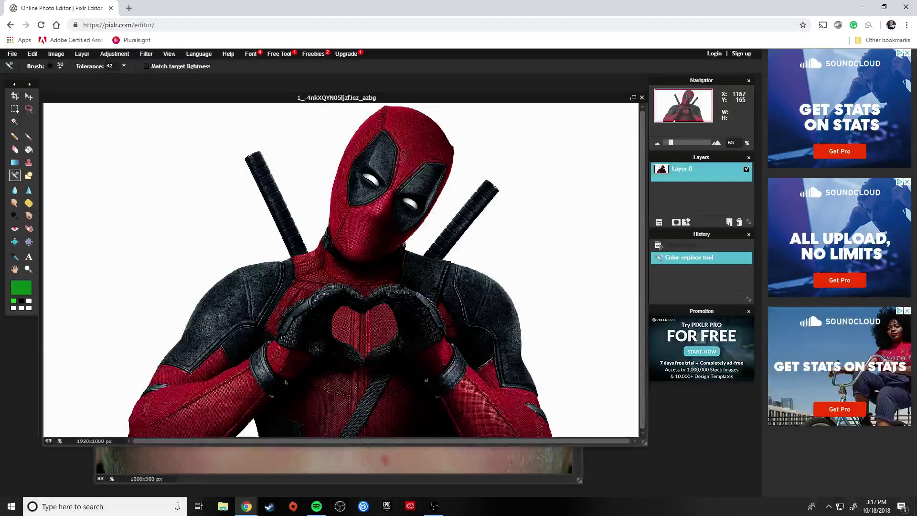
Step: Paint green over the mask's forehead, right side and bottom near the neck
{"action": "mouse_move", "coordinate": [414, 139]}
{"action": "left_mouse_down"}
{"action": "mouse_move", "coordinate": [392, 172]}
{"action": "mouse_move", "coordinate": [408, 144]}
{"action": "mouse_move", "coordinate": [379, 136]}
{"action": "mouse_move", "coordinate": [403, 136]}
{"action": "mouse_move", "coordinate": [366, 130]}
{"action": "mouse_move", "coordinate": [395, 122]}
{"action": "mouse_move", "coordinate": [401, 112]}
{"action": "mouse_move", "coordinate": [389, 109]}
{"action": "mouse_move", "coordinate": [366, 122]}
{"action": "mouse_move", "coordinate": [378, 134]}
{"action": "mouse_move", "coordinate": [355, 134]}
{"action": "mouse_move", "coordinate": [366, 124]}
{"action": "mouse_move", "coordinate": [378, 136]}
{"action": "mouse_move", "coordinate": [352, 141]}
{"action": "mouse_move", "coordinate": [361, 151]}
{"action": "mouse_move", "coordinate": [347, 153]}
{"action": "mouse_move", "coordinate": [348, 141]}
{"action": "mouse_move", "coordinate": [372, 126]}
{"action": "mouse_move", "coordinate": [449, 132]}
{"action": "mouse_move", "coordinate": [405, 122]}
{"action": "mouse_move", "coordinate": [444, 119]}
{"action": "mouse_move", "coordinate": [402, 110]}
{"action": "left_mouse_up"}
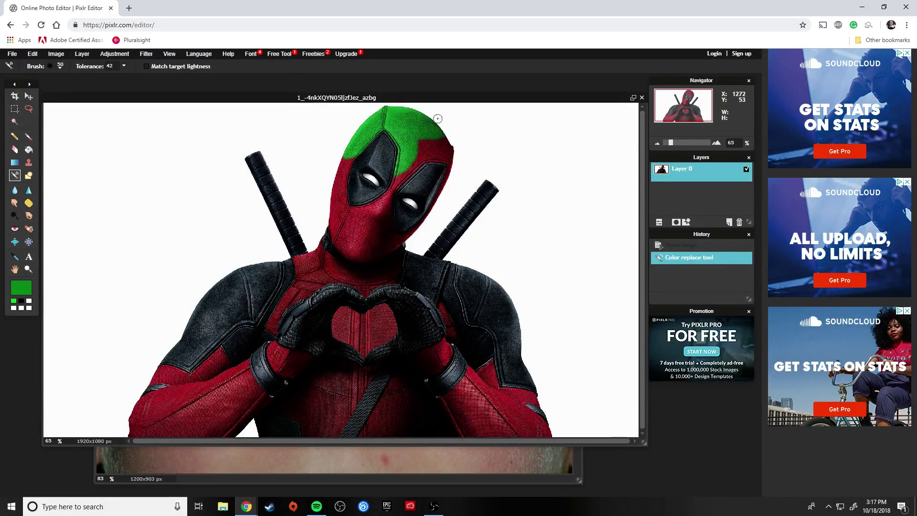
{"action": "mouse_move", "coordinate": [408, 145]}
{"action": "left_mouse_down"}
{"action": "mouse_move", "coordinate": [445, 140]}
{"action": "mouse_move", "coordinate": [423, 153]}
{"action": "mouse_move", "coordinate": [444, 152]}
{"action": "mouse_move", "coordinate": [418, 165]}
{"action": "mouse_move", "coordinate": [441, 186]}
{"action": "mouse_move", "coordinate": [473, 194]}
{"action": "left_mouse_up"}
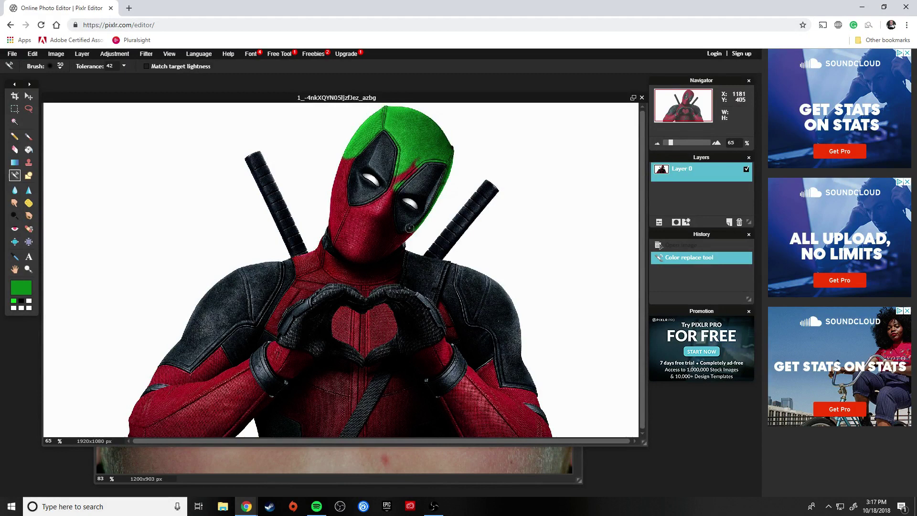
{"action": "mouse_move", "coordinate": [387, 252]}
{"action": "left_mouse_down"}
{"action": "mouse_move", "coordinate": [414, 242]}
{"action": "mouse_move", "coordinate": [368, 242]}
{"action": "mouse_move", "coordinate": [398, 223]}
{"action": "mouse_move", "coordinate": [406, 205]}
{"action": "mouse_move", "coordinate": [396, 197]}
{"action": "mouse_move", "coordinate": [416, 160]}
{"action": "mouse_move", "coordinate": [392, 204]}
{"action": "mouse_move", "coordinate": [352, 217]}
{"action": "mouse_move", "coordinate": [385, 212]}
{"action": "mouse_move", "coordinate": [342, 234]}
{"action": "mouse_move", "coordinate": [381, 235]}
{"action": "mouse_move", "coordinate": [348, 247]}
{"action": "mouse_move", "coordinate": [381, 251]}
{"action": "mouse_move", "coordinate": [349, 260]}
{"action": "mouse_move", "coordinate": [370, 268]}
{"action": "mouse_move", "coordinate": [335, 250]}
{"action": "mouse_move", "coordinate": [359, 235]}
{"action": "mouse_move", "coordinate": [347, 229]}
{"action": "mouse_move", "coordinate": [328, 245]}
{"action": "mouse_move", "coordinate": [319, 226]}
{"action": "mouse_move", "coordinate": [378, 207]}
{"action": "mouse_move", "coordinate": [356, 206]}
{"action": "mouse_move", "coordinate": [328, 188]}
{"action": "mouse_move", "coordinate": [322, 204]}
{"action": "mouse_move", "coordinate": [352, 195]}
{"action": "mouse_move", "coordinate": [349, 168]}
{"action": "mouse_move", "coordinate": [335, 179]}
{"action": "mouse_move", "coordinate": [351, 184]}
{"action": "mouse_move", "coordinate": [335, 167]}
{"action": "mouse_move", "coordinate": [355, 177]}
{"action": "left_mouse_up"}
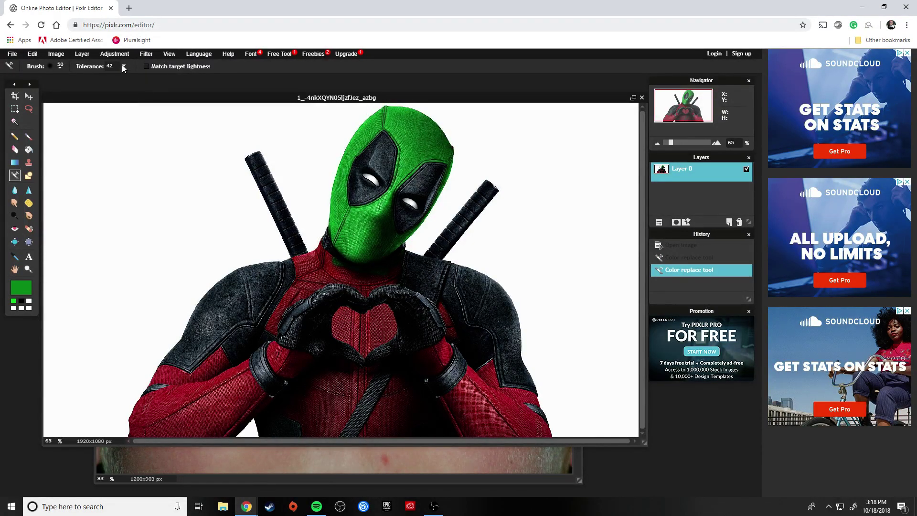
Step: Enable Match target lightness and recolour the neck, upper chest and right-hand edge green
{"action": "left_click", "coordinate": [61, 66]}
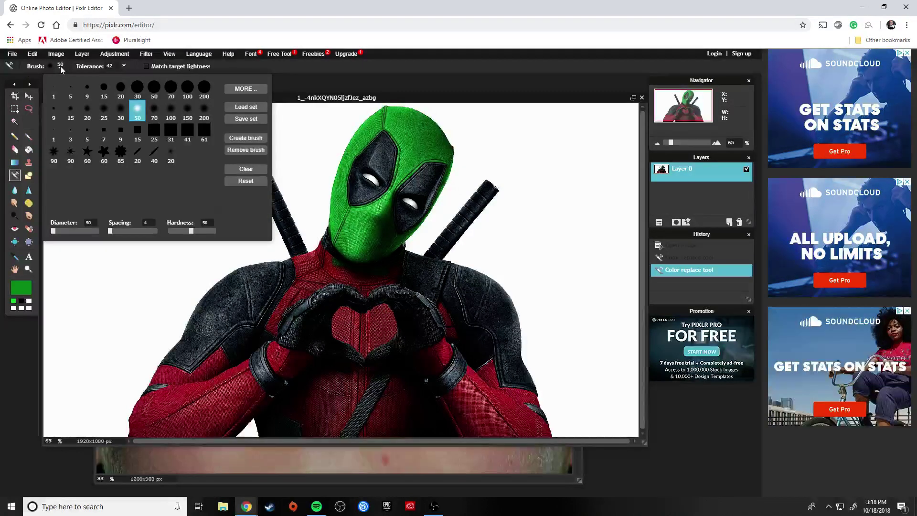
{"action": "left_click", "coordinate": [147, 66]}
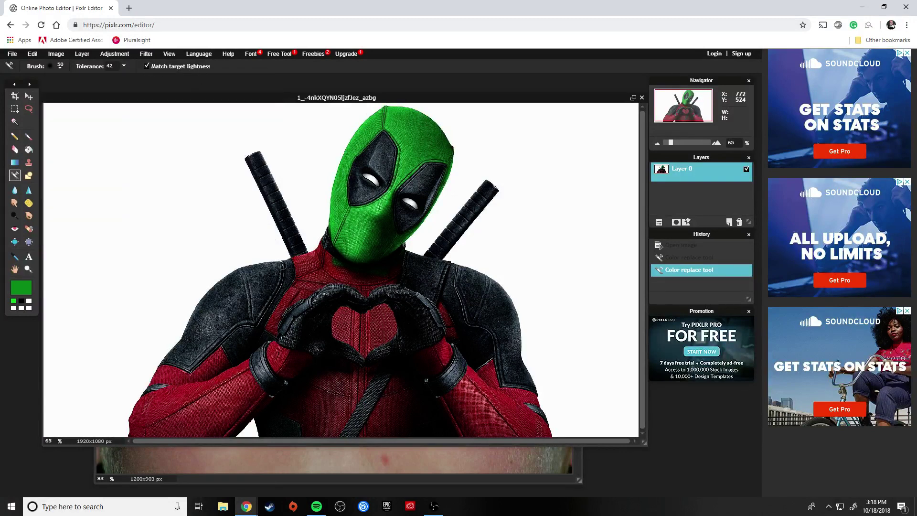
{"action": "mouse_move", "coordinate": [283, 266]}
{"action": "left_mouse_down"}
{"action": "mouse_move", "coordinate": [310, 272]}
{"action": "mouse_move", "coordinate": [294, 281]}
{"action": "mouse_move", "coordinate": [287, 270]}
{"action": "mouse_move", "coordinate": [332, 249]}
{"action": "mouse_move", "coordinate": [328, 274]}
{"action": "mouse_move", "coordinate": [381, 273]}
{"action": "mouse_move", "coordinate": [371, 271]}
{"action": "mouse_move", "coordinate": [356, 298]}
{"action": "mouse_move", "coordinate": [343, 289]}
{"action": "mouse_move", "coordinate": [374, 289]}
{"action": "mouse_move", "coordinate": [289, 294]}
{"action": "mouse_move", "coordinate": [261, 335]}
{"action": "mouse_move", "coordinate": [279, 347]}
{"action": "mouse_move", "coordinate": [286, 373]}
{"action": "mouse_move", "coordinate": [277, 381]}
{"action": "mouse_move", "coordinate": [287, 365]}
{"action": "mouse_move", "coordinate": [397, 336]}
{"action": "mouse_move", "coordinate": [373, 331]}
{"action": "mouse_move", "coordinate": [395, 323]}
{"action": "mouse_move", "coordinate": [335, 320]}
{"action": "mouse_move", "coordinate": [399, 316]}
{"action": "mouse_move", "coordinate": [341, 306]}
{"action": "left_mouse_up"}
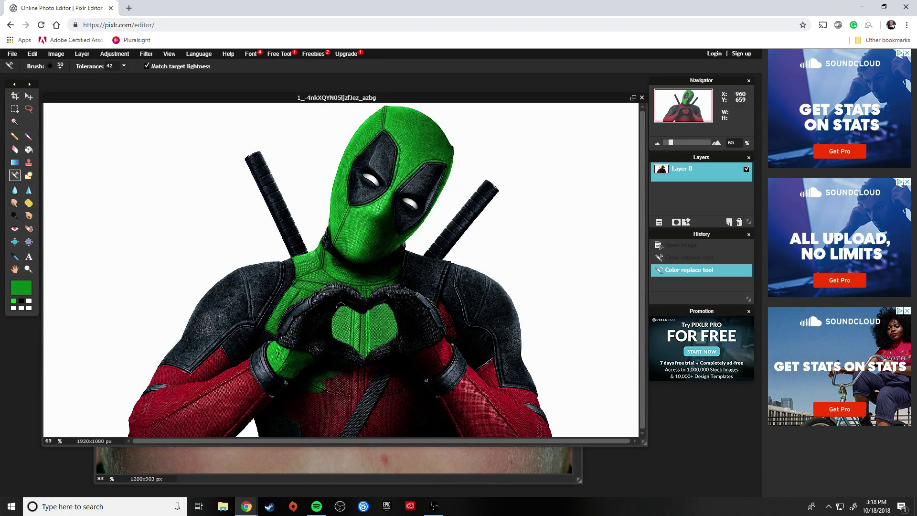
{"action": "mouse_move", "coordinate": [395, 318]}
{"action": "left_mouse_down"}
{"action": "mouse_move", "coordinate": [477, 318]}
{"action": "mouse_move", "coordinate": [438, 301]}
{"action": "mouse_move", "coordinate": [443, 342]}
{"action": "mouse_move", "coordinate": [462, 334]}
{"action": "mouse_move", "coordinate": [386, 371]}
{"action": "mouse_move", "coordinate": [443, 351]}
{"action": "mouse_move", "coordinate": [426, 352]}
{"action": "mouse_move", "coordinate": [412, 374]}
{"action": "mouse_move", "coordinate": [424, 364]}
{"action": "mouse_move", "coordinate": [415, 347]}
{"action": "mouse_move", "coordinate": [409, 352]}
{"action": "mouse_move", "coordinate": [432, 383]}
{"action": "mouse_move", "coordinate": [500, 394]}
{"action": "mouse_move", "coordinate": [485, 371]}
{"action": "left_mouse_up"}
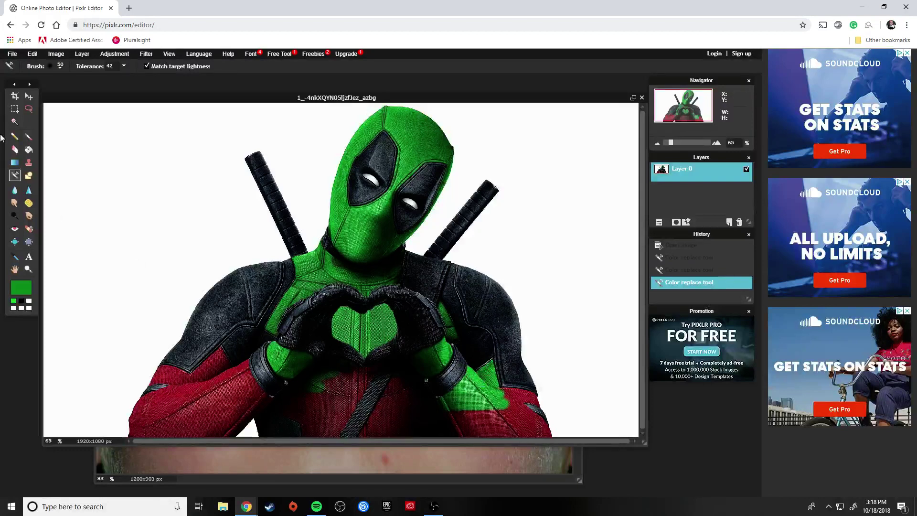
Step: Switch to the 200 soft brush and paint the red lower chest green
{"action": "left_click", "coordinate": [60, 67]}
{"action": "left_click", "coordinate": [204, 111]}
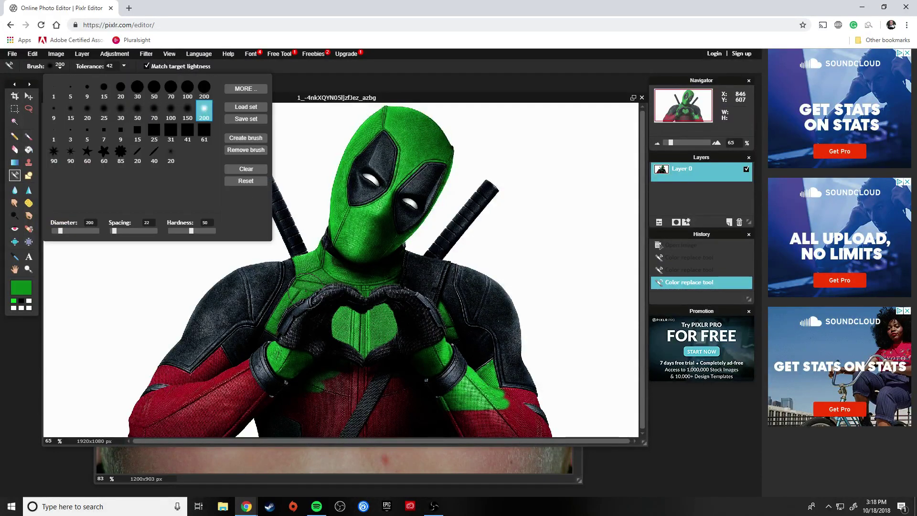
{"action": "left_click", "coordinate": [326, 398]}
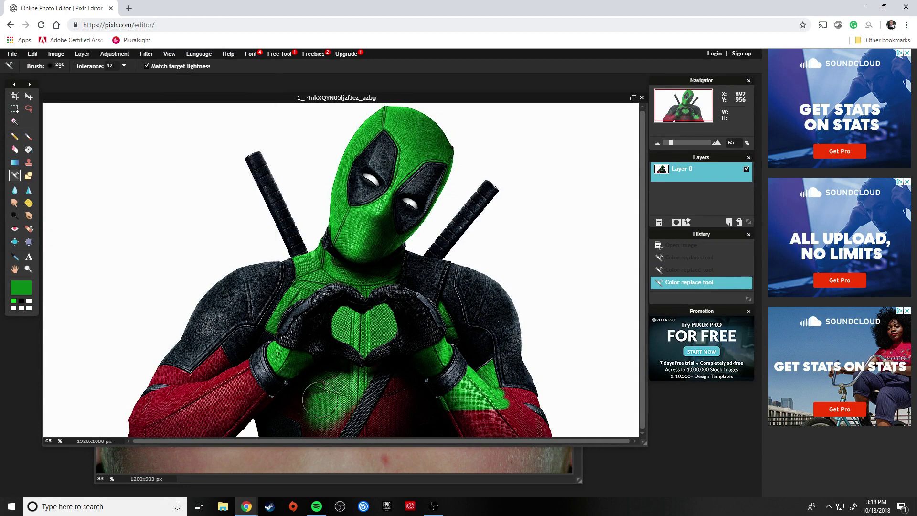
{"action": "mouse_move", "coordinate": [319, 398]}
{"action": "left_mouse_down"}
{"action": "mouse_move", "coordinate": [303, 386]}
{"action": "mouse_move", "coordinate": [262, 397]}
{"action": "mouse_move", "coordinate": [351, 434]}
{"action": "mouse_move", "coordinate": [395, 424]}
{"action": "mouse_move", "coordinate": [403, 414]}
{"action": "mouse_move", "coordinate": [393, 399]}
{"action": "mouse_move", "coordinate": [419, 390]}
{"action": "mouse_move", "coordinate": [354, 363]}
{"action": "mouse_move", "coordinate": [403, 404]}
{"action": "mouse_move", "coordinate": [529, 407]}
{"action": "mouse_move", "coordinate": [510, 417]}
{"action": "mouse_move", "coordinate": [497, 405]}
{"action": "mouse_move", "coordinate": [510, 427]}
{"action": "mouse_move", "coordinate": [539, 433]}
{"action": "mouse_move", "coordinate": [442, 417]}
{"action": "mouse_move", "coordinate": [97, 399]}
{"action": "mouse_move", "coordinate": [239, 378]}
{"action": "mouse_move", "coordinate": [124, 421]}
{"action": "mouse_move", "coordinate": [260, 421]}
{"action": "mouse_move", "coordinate": [128, 435]}
{"action": "mouse_move", "coordinate": [267, 396]}
{"action": "mouse_move", "coordinate": [168, 396]}
{"action": "mouse_move", "coordinate": [324, 381]}
{"action": "mouse_move", "coordinate": [224, 413]}
{"action": "mouse_move", "coordinate": [423, 333]}
{"action": "left_mouse_up"}
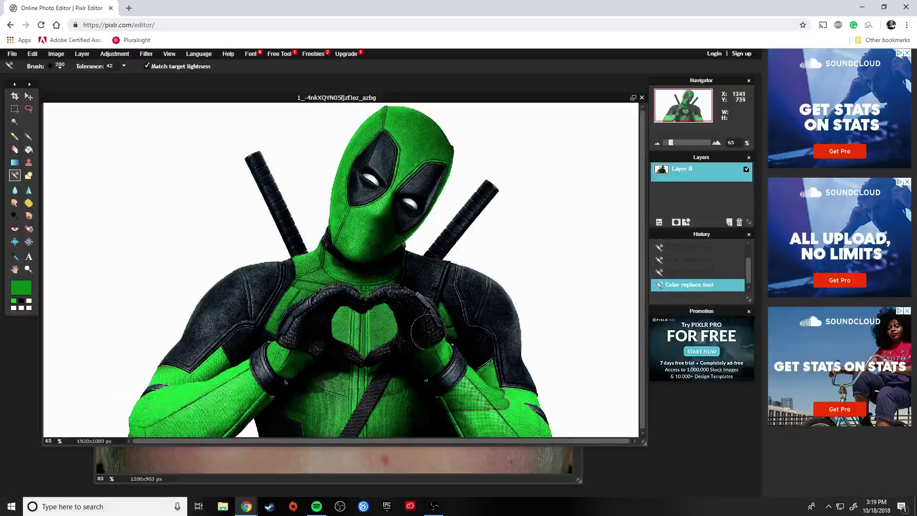
Step: Blur the mask near Deadpool's left eye
{"action": "left_click", "coordinate": [13, 190]}
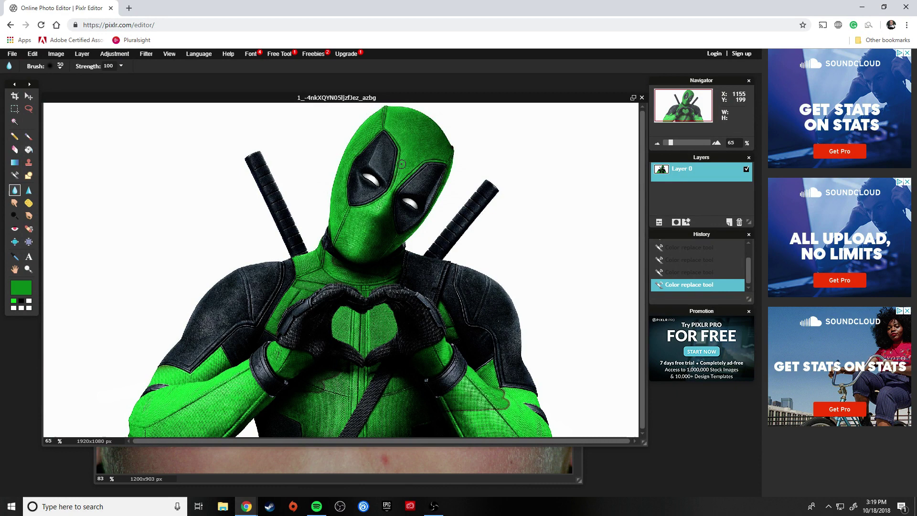
{"action": "left_click_drag", "start_coordinate": [400, 176], "coordinate": [385, 186]}
{"action": "left_click_drag", "start_coordinate": [353, 181], "coordinate": [428, 218]}
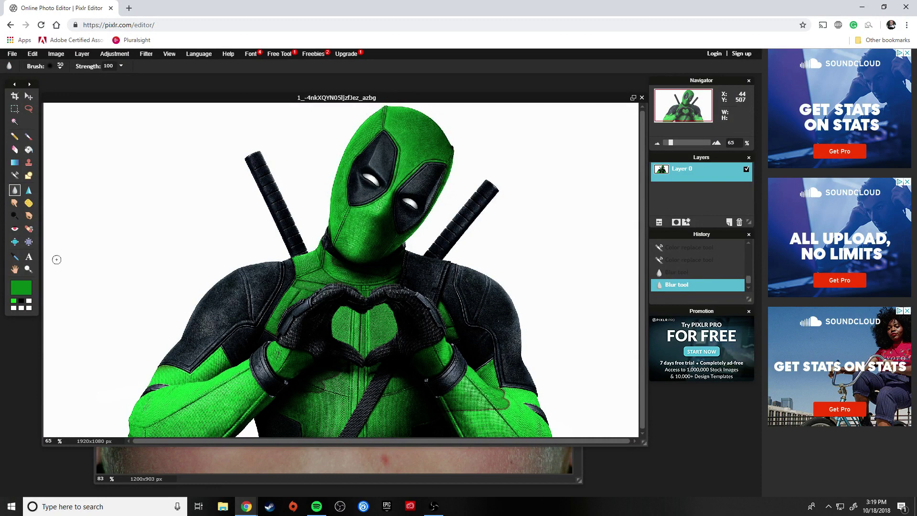
Step: Sharpen spots on the mask and the suit texture across the chest and neck
{"action": "left_click", "coordinate": [27, 191]}
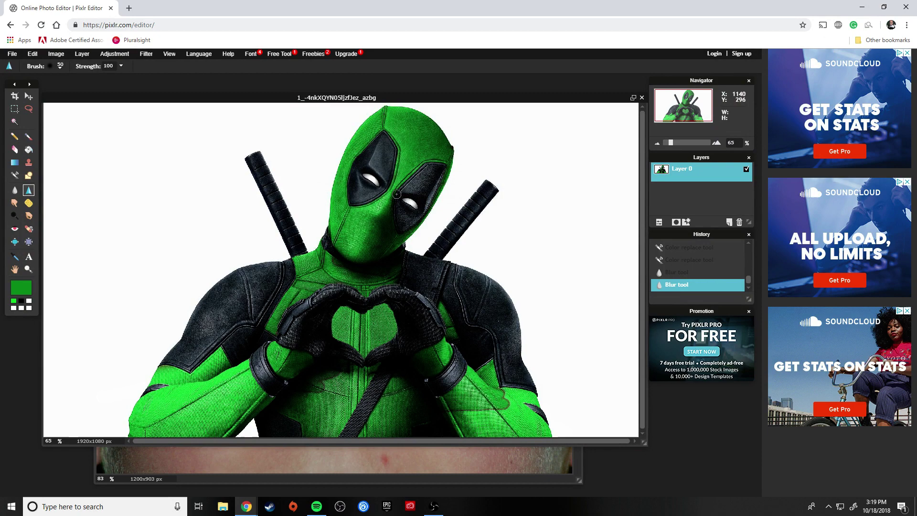
{"action": "left_click", "coordinate": [424, 202]}
{"action": "left_click", "coordinate": [268, 302]}
{"action": "scroll", "coordinate": [268, 302], "scroll_direction": "down", "scroll_amount": 2}
{"action": "scroll", "coordinate": [276, 296], "scroll_direction": "up", "scroll_amount": 3}
{"action": "scroll", "coordinate": [337, 290], "scroll_direction": "up", "scroll_amount": 4}
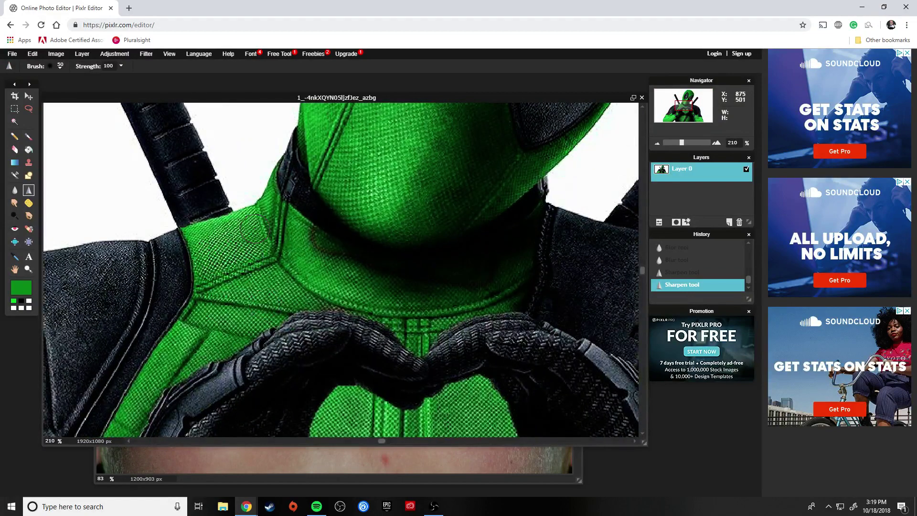
{"action": "left_click_drag", "start_coordinate": [246, 223], "coordinate": [315, 234]}
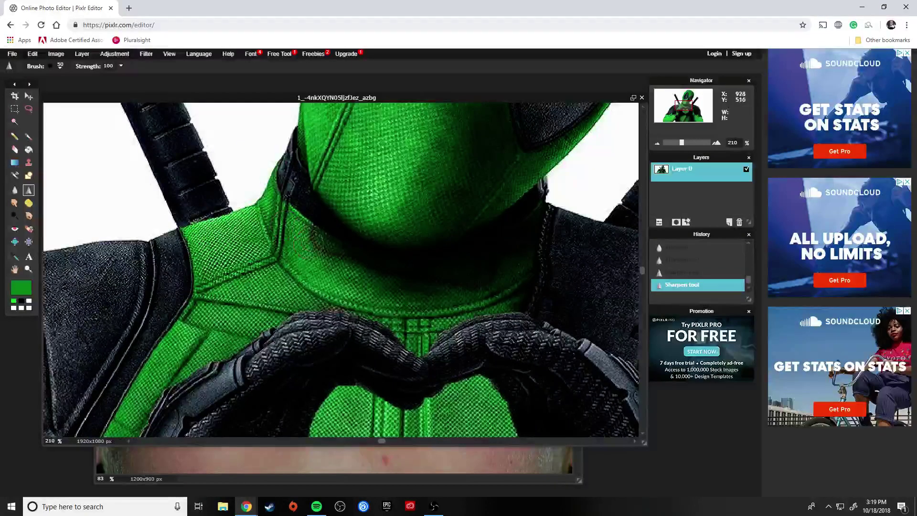
Step: Smudge two green streaks from the mask edge down-left onto the white background
{"action": "left_click", "coordinate": [14, 204]}
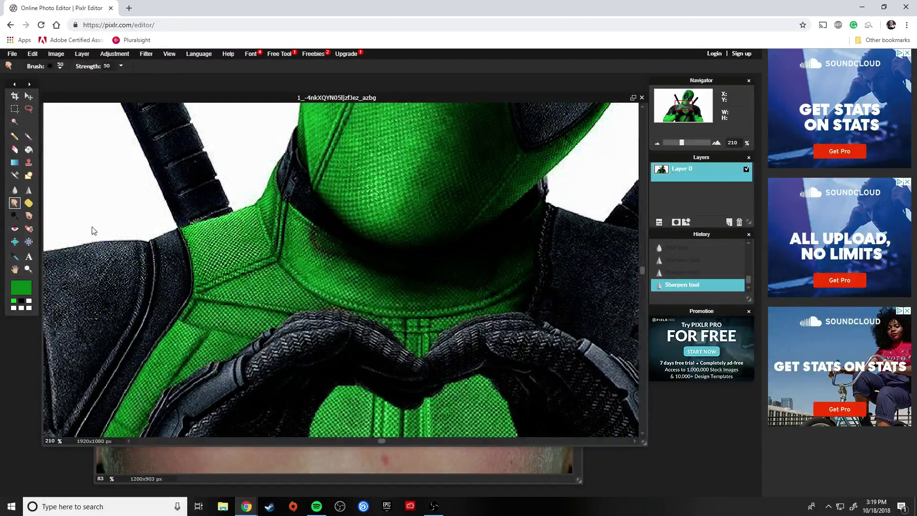
{"action": "scroll", "coordinate": [184, 246], "scroll_direction": "up", "scroll_amount": 1}
{"action": "scroll", "coordinate": [184, 246], "scroll_direction": "down", "scroll_amount": 6}
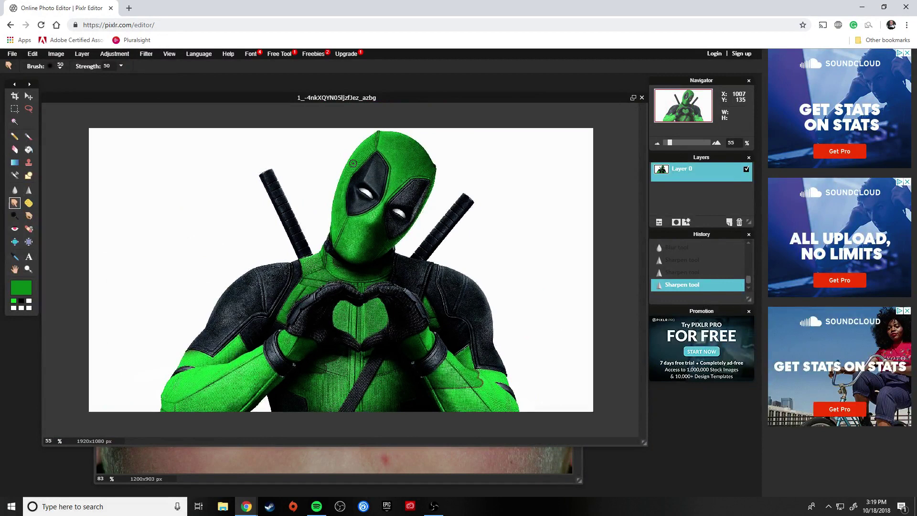
{"action": "mouse_move", "coordinate": [353, 163]}
{"action": "left_mouse_down"}
{"action": "mouse_move", "coordinate": [328, 173]}
{"action": "mouse_move", "coordinate": [326, 206]}
{"action": "mouse_move", "coordinate": [348, 172]}
{"action": "mouse_move", "coordinate": [321, 184]}
{"action": "mouse_move", "coordinate": [340, 185]}
{"action": "mouse_move", "coordinate": [320, 205]}
{"action": "mouse_move", "coordinate": [340, 201]}
{"action": "mouse_move", "coordinate": [313, 218]}
{"action": "mouse_move", "coordinate": [342, 215]}
{"action": "mouse_move", "coordinate": [308, 233]}
{"action": "left_mouse_up"}
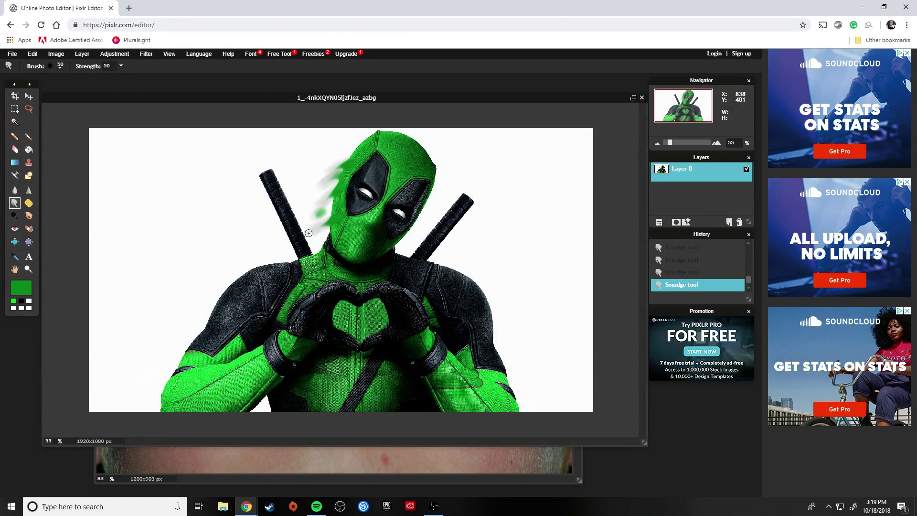
{"action": "left_click_drag", "start_coordinate": [330, 204], "coordinate": [304, 222]}
Step: Sponge-saturate the green on the chin, mask and neck edge to a brighter green
{"action": "left_click", "coordinate": [28, 206]}
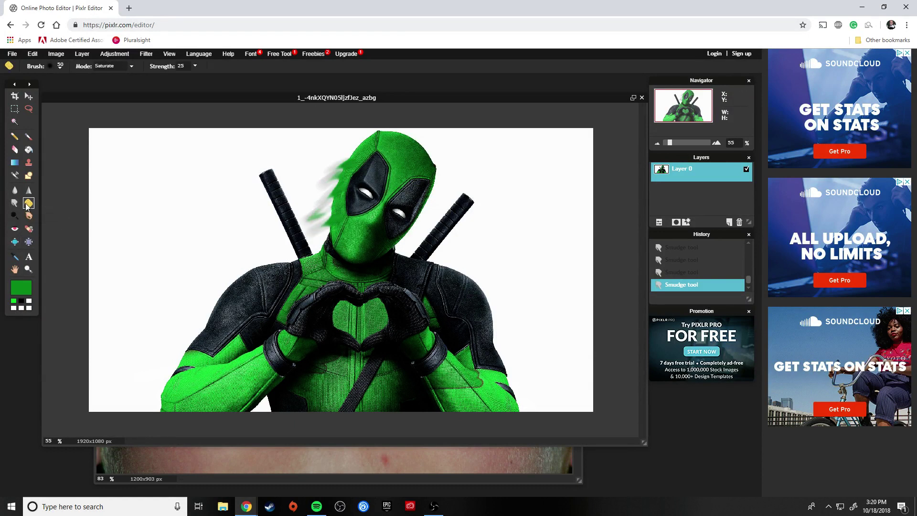
{"action": "mouse_move", "coordinate": [354, 234]}
{"action": "left_mouse_down"}
{"action": "mouse_move", "coordinate": [334, 243]}
{"action": "mouse_move", "coordinate": [347, 229]}
{"action": "mouse_move", "coordinate": [319, 227]}
{"action": "left_mouse_up"}
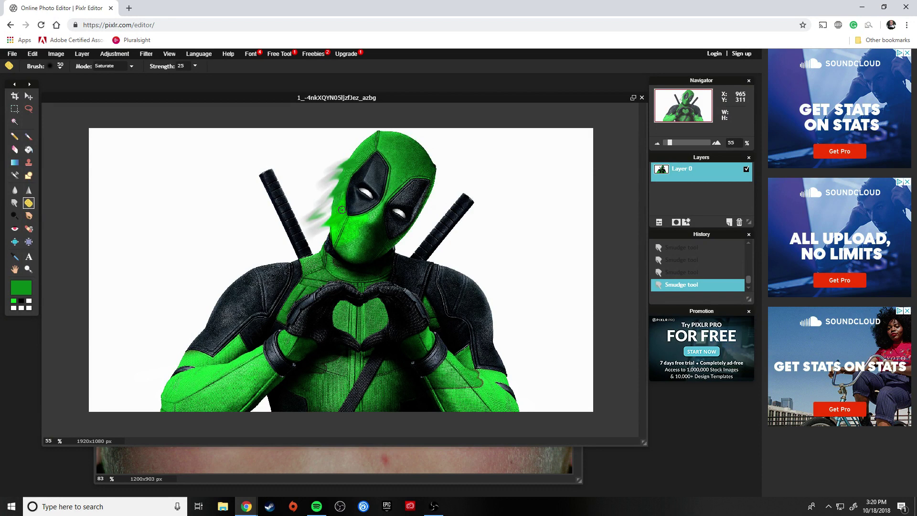
{"action": "mouse_move", "coordinate": [383, 211]}
{"action": "left_mouse_down"}
{"action": "mouse_move", "coordinate": [352, 223]}
{"action": "mouse_move", "coordinate": [357, 234]}
{"action": "mouse_move", "coordinate": [343, 248]}
{"action": "mouse_move", "coordinate": [383, 267]}
{"action": "mouse_move", "coordinate": [382, 254]}
{"action": "mouse_move", "coordinate": [357, 271]}
{"action": "left_mouse_up"}
{"action": "scroll", "coordinate": [397, 220], "scroll_direction": "down", "scroll_amount": 1}
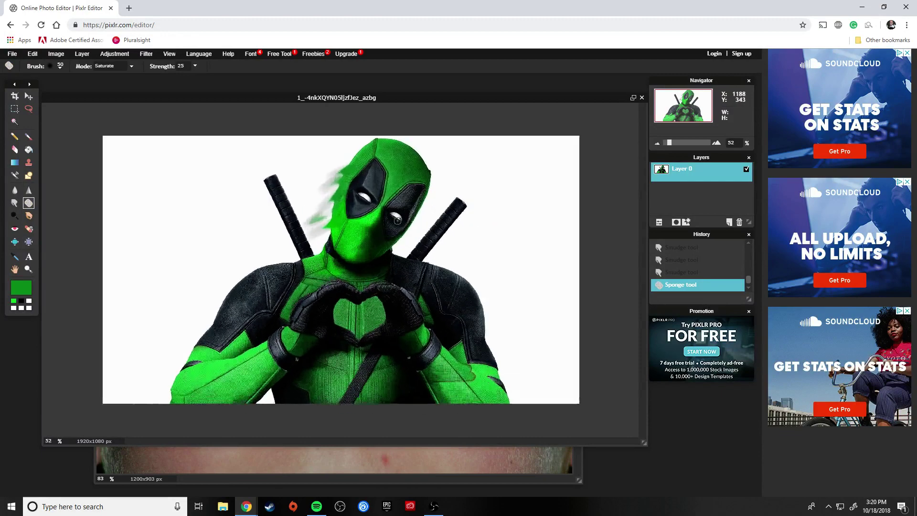
{"action": "scroll", "coordinate": [397, 220], "scroll_direction": "up", "scroll_amount": 5}
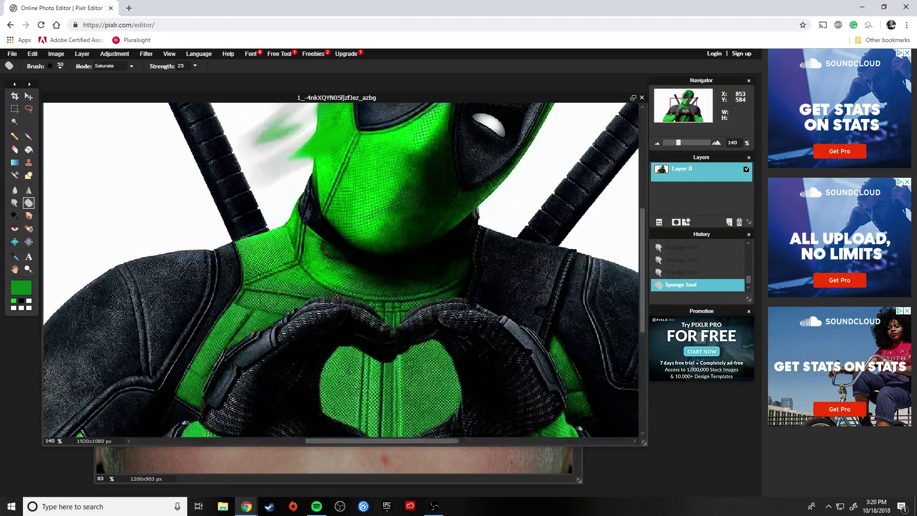
{"action": "right_click", "coordinate": [350, 222]}
{"action": "left_click", "coordinate": [410, 197]}
{"action": "mouse_move", "coordinate": [416, 194]}
{"action": "left_mouse_down"}
{"action": "mouse_move", "coordinate": [385, 214]}
{"action": "mouse_move", "coordinate": [391, 208]}
{"action": "mouse_move", "coordinate": [405, 224]}
{"action": "mouse_move", "coordinate": [441, 184]}
{"action": "left_mouse_up"}
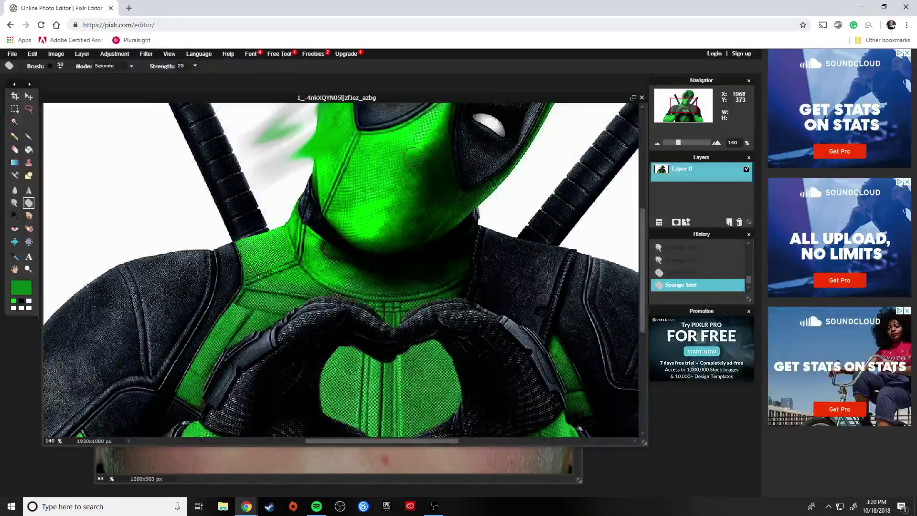
{"action": "left_click", "coordinate": [460, 218]}
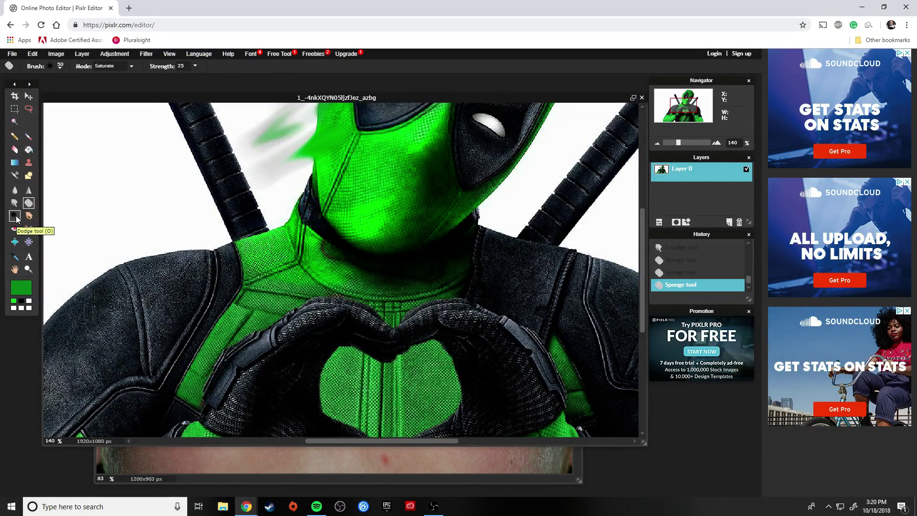
Step: Dodge-lighten the shoulder, two chest spots and part of the neck
{"action": "left_click", "coordinate": [15, 217]}
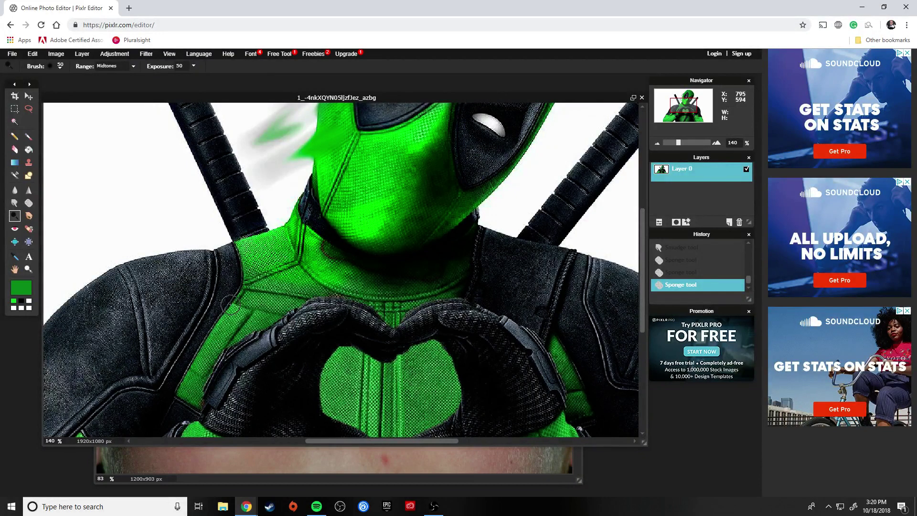
{"action": "left_click", "coordinate": [180, 309]}
{"action": "left_click", "coordinate": [272, 266]}
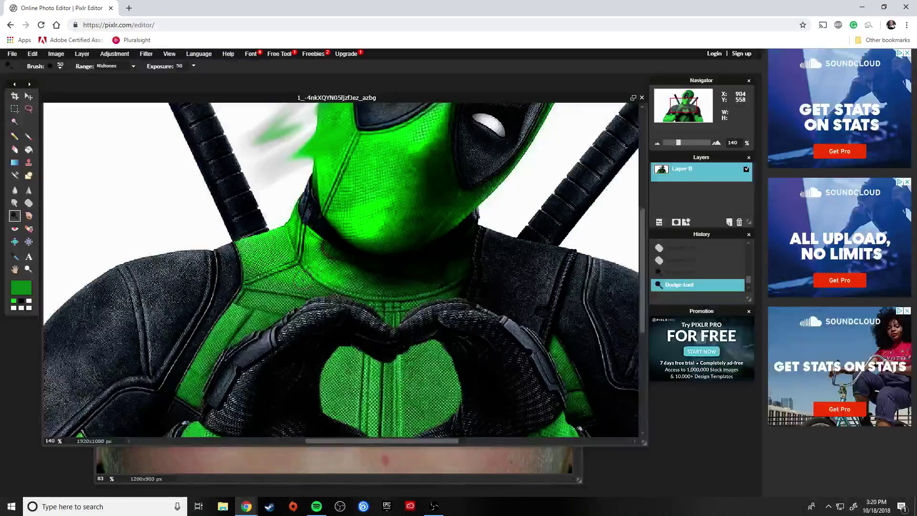
{"action": "left_click", "coordinate": [371, 280]}
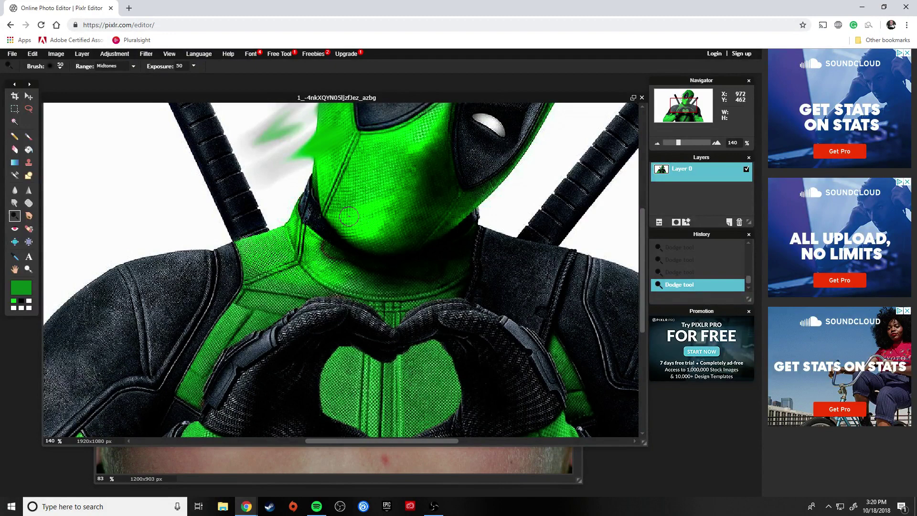
{"action": "left_click", "coordinate": [334, 194]}
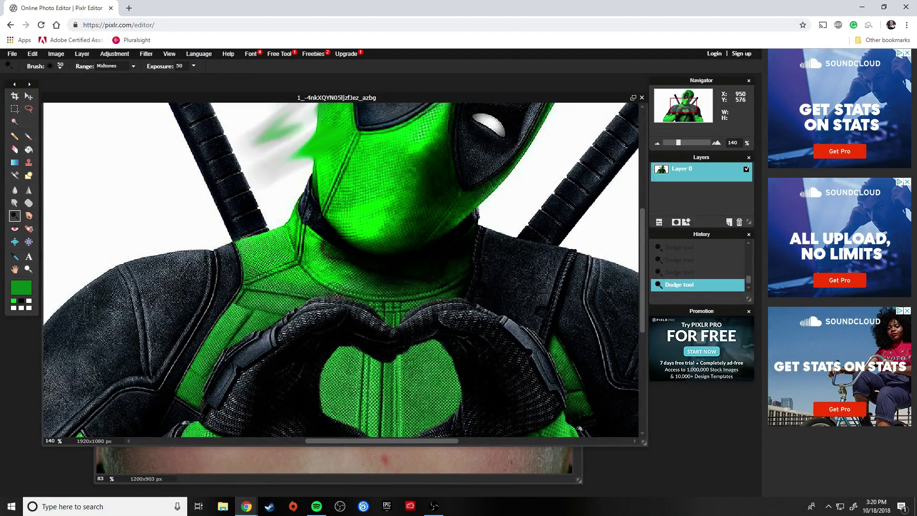
Step: Burn-darken the jacket shoulder in two strokes and the collar area
{"action": "left_click", "coordinate": [29, 216]}
{"action": "mouse_move", "coordinate": [177, 285]}
{"action": "left_mouse_down"}
{"action": "mouse_move", "coordinate": [160, 246]}
{"action": "mouse_move", "coordinate": [195, 260]}
{"action": "left_mouse_up"}
{"action": "mouse_move", "coordinate": [172, 299]}
{"action": "left_mouse_down"}
{"action": "mouse_move", "coordinate": [146, 279]}
{"action": "mouse_move", "coordinate": [173, 279]}
{"action": "mouse_move", "coordinate": [149, 313]}
{"action": "mouse_move", "coordinate": [168, 318]}
{"action": "left_mouse_up"}
{"action": "mouse_move", "coordinate": [258, 267]}
{"action": "left_mouse_down"}
{"action": "mouse_move", "coordinate": [285, 274]}
{"action": "mouse_move", "coordinate": [282, 260]}
{"action": "mouse_move", "coordinate": [297, 268]}
{"action": "mouse_move", "coordinate": [342, 260]}
{"action": "mouse_move", "coordinate": [370, 281]}
{"action": "mouse_move", "coordinate": [368, 321]}
{"action": "mouse_move", "coordinate": [305, 329]}
{"action": "mouse_move", "coordinate": [321, 317]}
{"action": "mouse_move", "coordinate": [312, 313]}
{"action": "mouse_move", "coordinate": [289, 340]}
{"action": "mouse_move", "coordinate": [367, 325]}
{"action": "mouse_move", "coordinate": [387, 337]}
{"action": "mouse_move", "coordinate": [299, 364]}
{"action": "mouse_move", "coordinate": [247, 409]}
{"action": "mouse_move", "coordinate": [246, 396]}
{"action": "mouse_move", "coordinate": [277, 375]}
{"action": "left_mouse_up"}
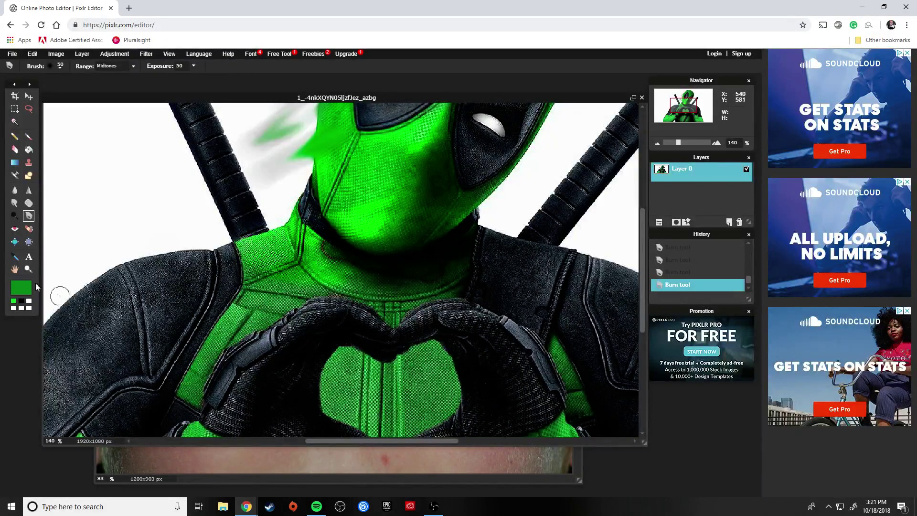
Step: Spot-heal the left shoulder, undo the resulting dark patch, then heal a background spot
{"action": "left_click", "coordinate": [29, 229]}
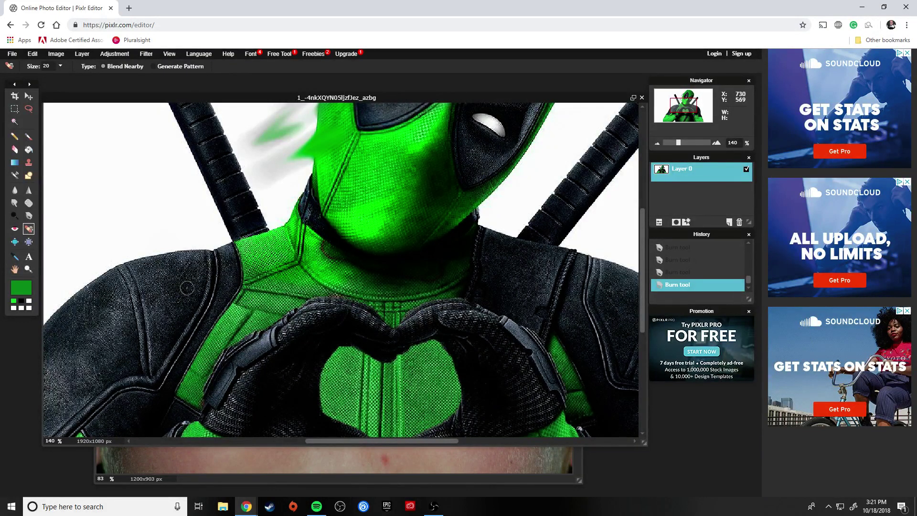
{"action": "mouse_move", "coordinate": [171, 274]}
{"action": "left_mouse_down"}
{"action": "mouse_move", "coordinate": [155, 315]}
{"action": "mouse_move", "coordinate": [108, 344]}
{"action": "mouse_move", "coordinate": [89, 343]}
{"action": "mouse_move", "coordinate": [114, 307]}
{"action": "mouse_move", "coordinate": [177, 275]}
{"action": "mouse_move", "coordinate": [141, 321]}
{"action": "mouse_move", "coordinate": [108, 344]}
{"action": "mouse_move", "coordinate": [123, 312]}
{"action": "mouse_move", "coordinate": [170, 290]}
{"action": "mouse_move", "coordinate": [98, 339]}
{"action": "left_mouse_up"}
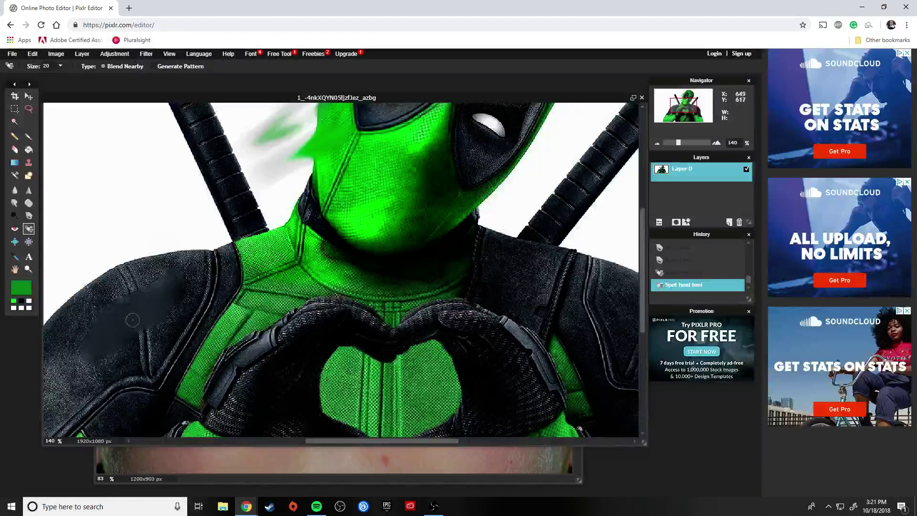
{"action": "key", "text": "ctrl+z"}
{"action": "scroll", "coordinate": [159, 235], "scroll_direction": "up", "scroll_amount": 1}
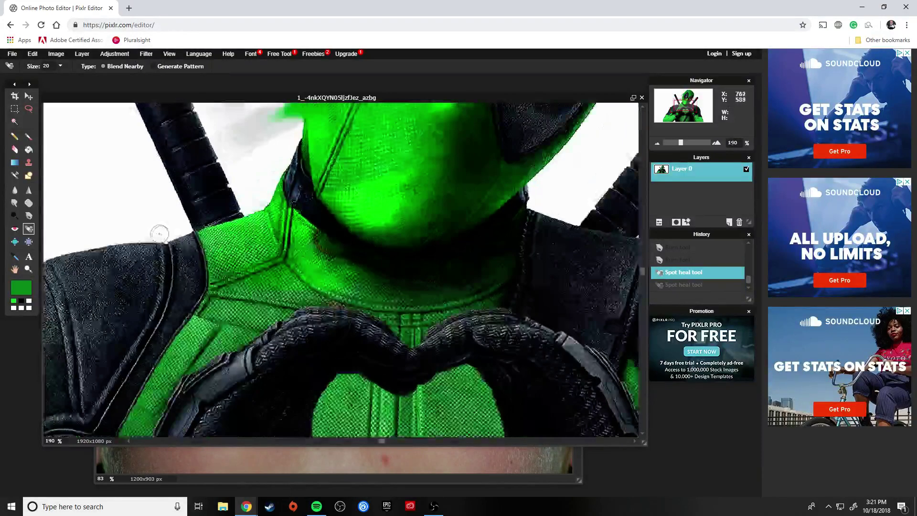
{"action": "scroll", "coordinate": [184, 249], "scroll_direction": "down", "scroll_amount": 3}
{"action": "scroll", "coordinate": [184, 249], "scroll_direction": "down", "scroll_amount": 1}
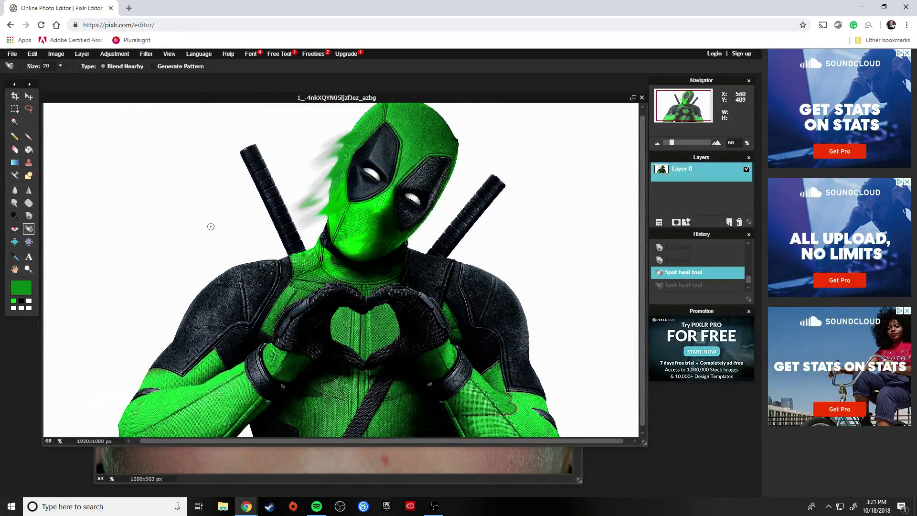
{"action": "left_click", "coordinate": [188, 232]}
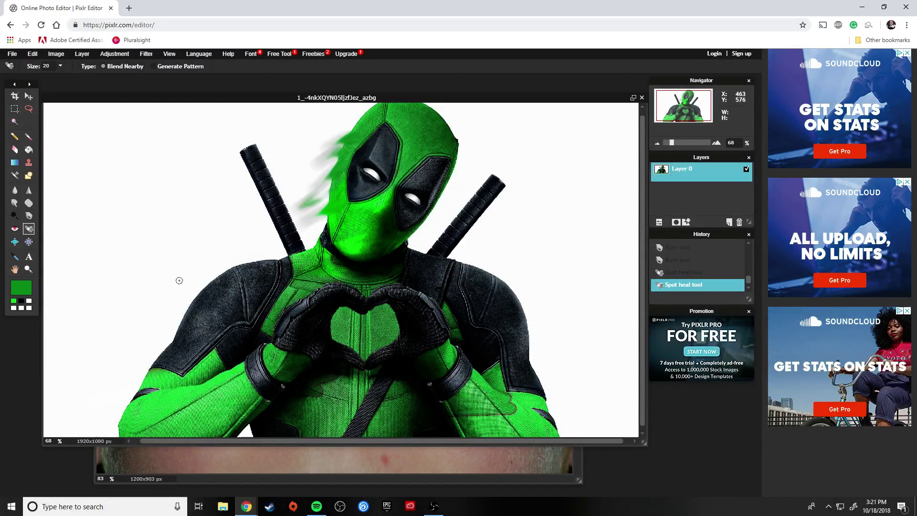
Step: Bloat Deadpool's left eye patch larger, stretching it up toward the brow
{"action": "left_click", "coordinate": [15, 243]}
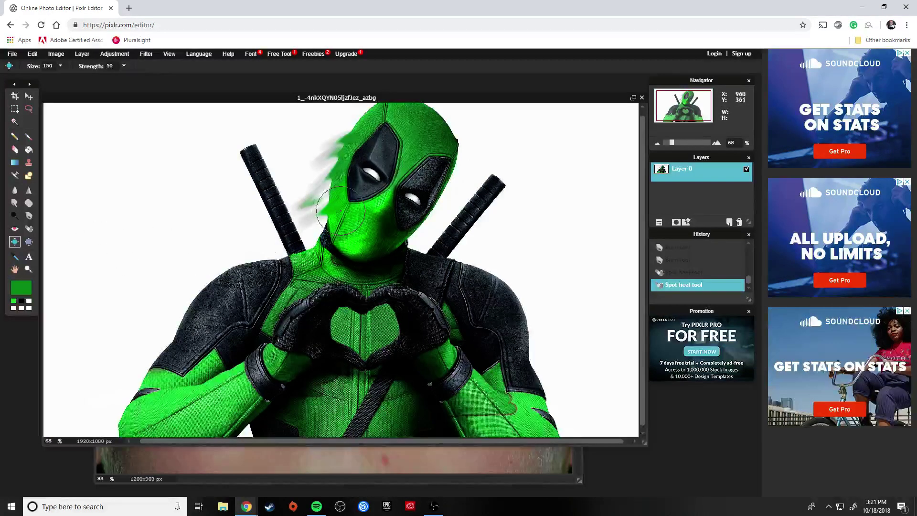
{"action": "left_click", "coordinate": [351, 187]}
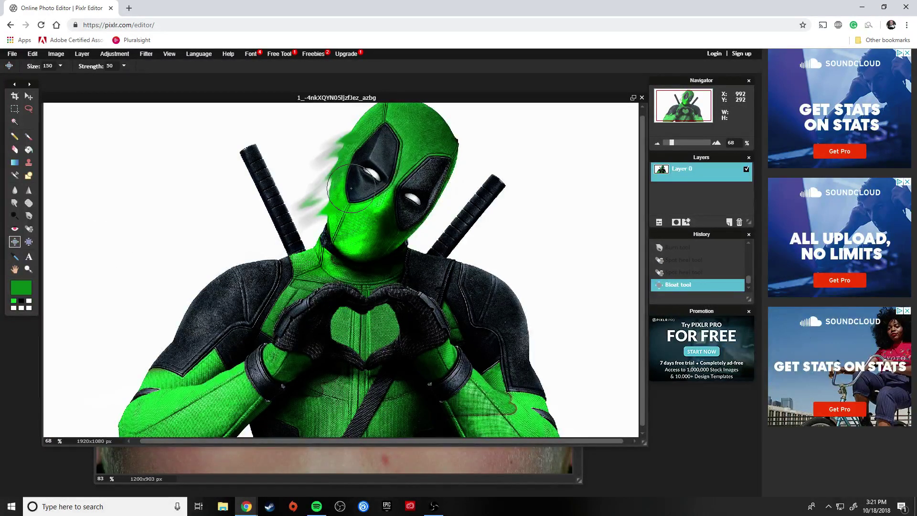
{"action": "left_click", "coordinate": [350, 184]}
{"action": "left_click", "coordinate": [345, 165]}
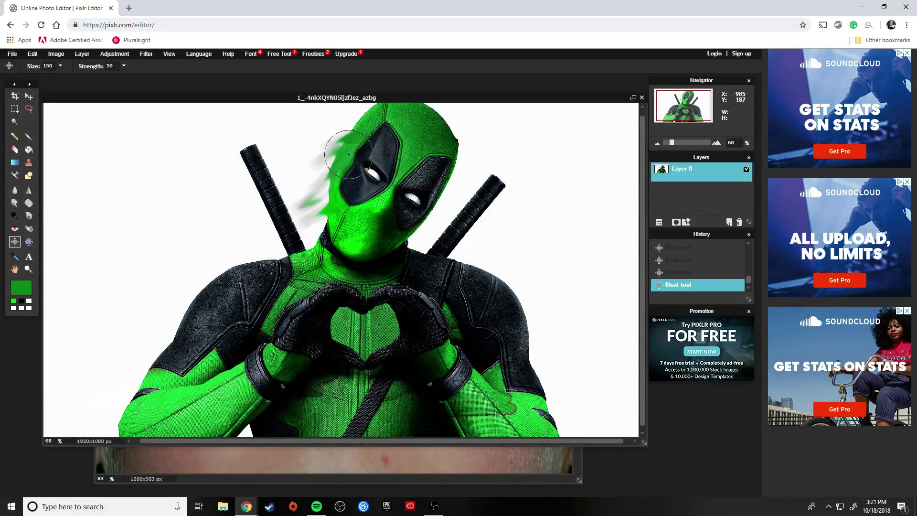
{"action": "left_click", "coordinate": [361, 153]}
{"action": "left_click", "coordinate": [365, 196]}
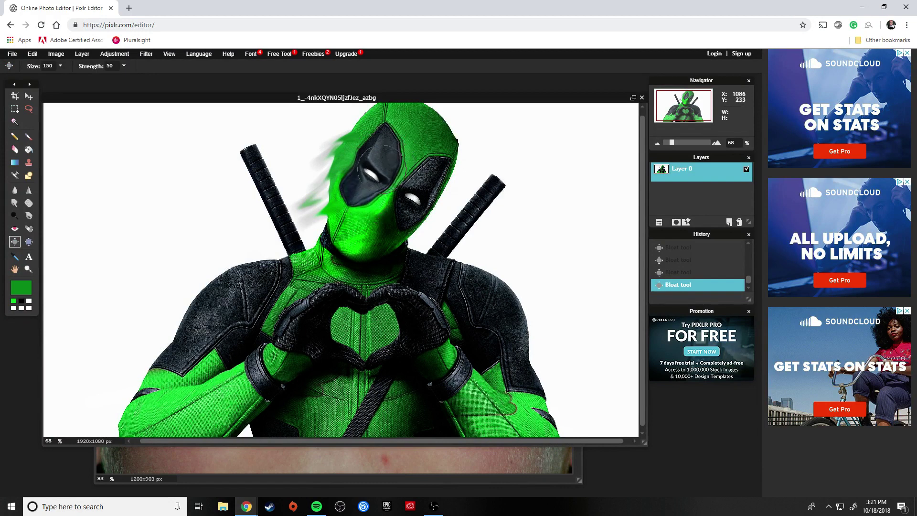
{"action": "left_click_drag", "start_coordinate": [357, 188], "coordinate": [375, 153]}
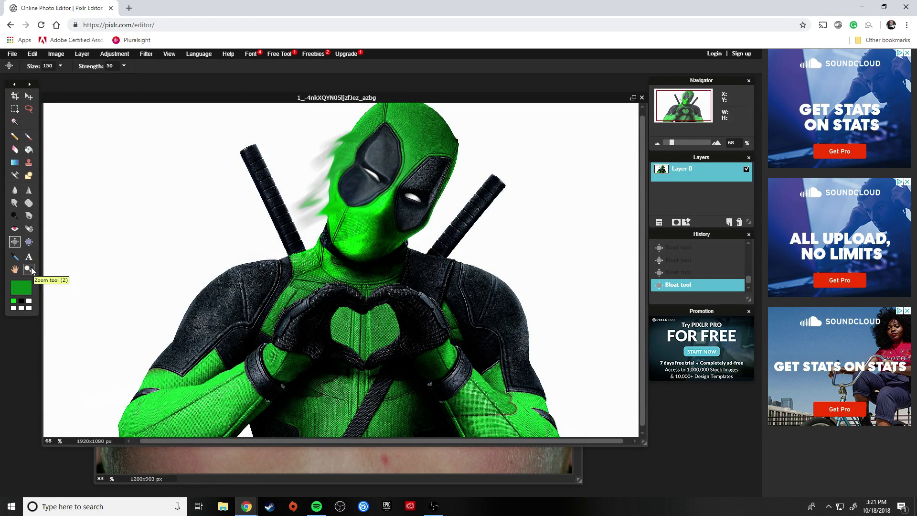
Step: Pinch in Deadpool's chin and neck area with the Pinch tool
{"action": "left_click", "coordinate": [29, 242]}
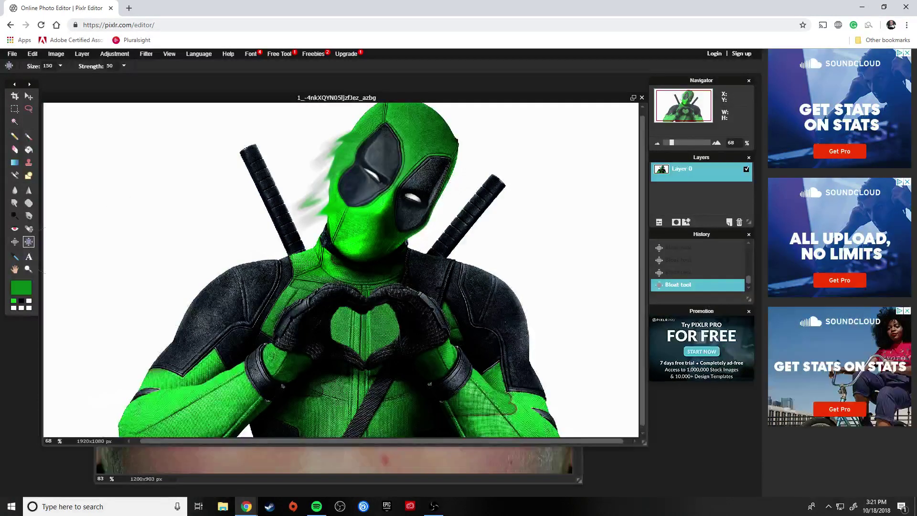
{"action": "left_click", "coordinate": [367, 215]}
{"action": "left_click", "coordinate": [354, 234]}
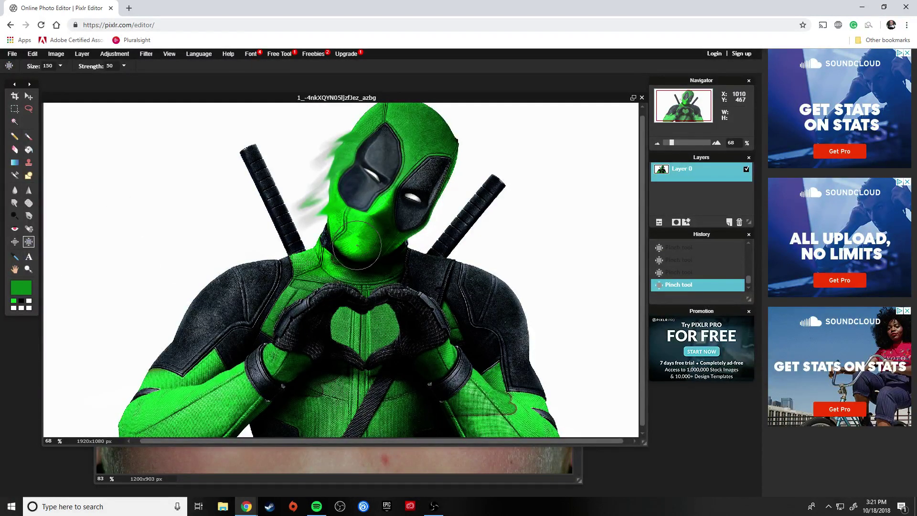
{"action": "mouse_move", "coordinate": [358, 247]}
{"action": "left_mouse_down"}
{"action": "mouse_move", "coordinate": [384, 232]}
{"action": "mouse_move", "coordinate": [384, 208]}
{"action": "left_mouse_up"}
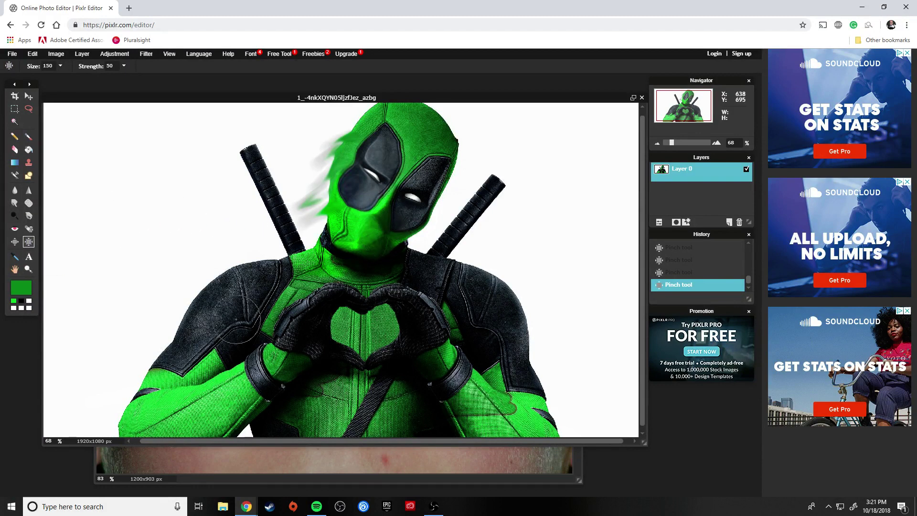
Step: On the 1200px-BoldRedEye photo, apply red-eye reduction to the left and right pupils
{"action": "left_click", "coordinate": [396, 484]}
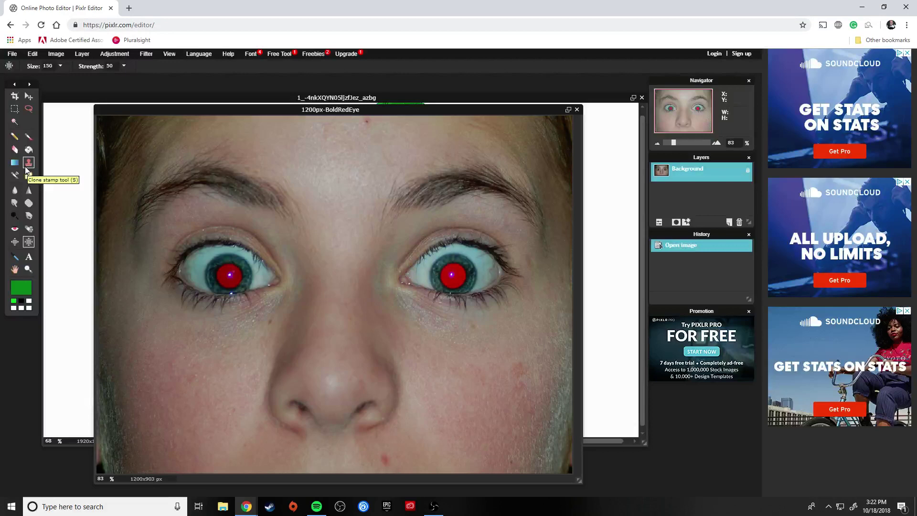
{"action": "left_click", "coordinate": [15, 230]}
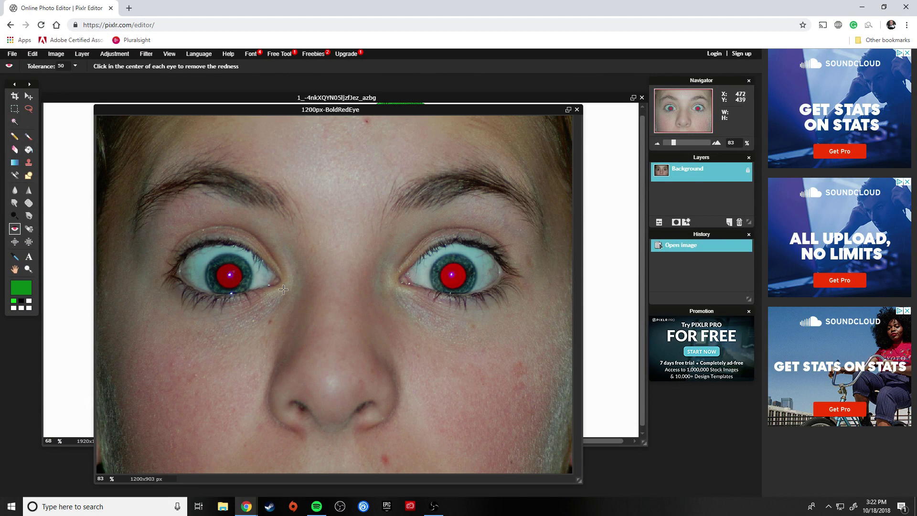
{"action": "left_click", "coordinate": [228, 276]}
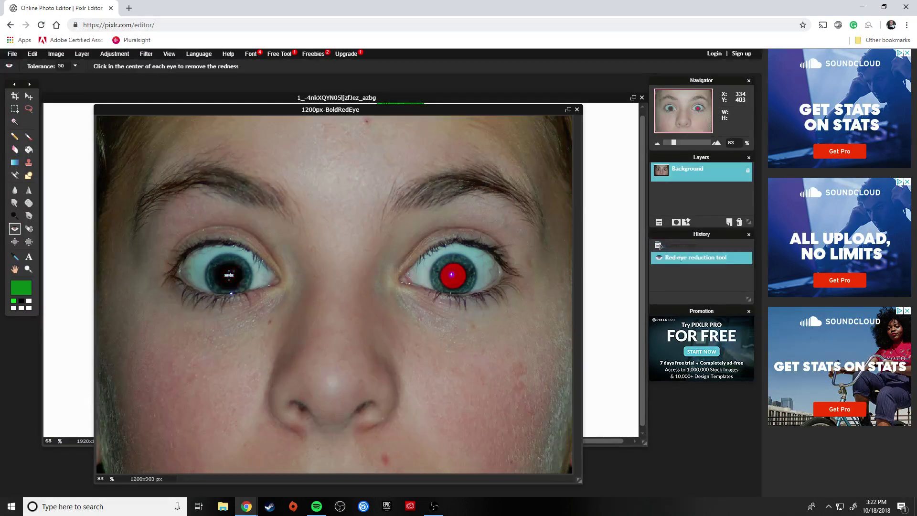
{"action": "left_click", "coordinate": [458, 277]}
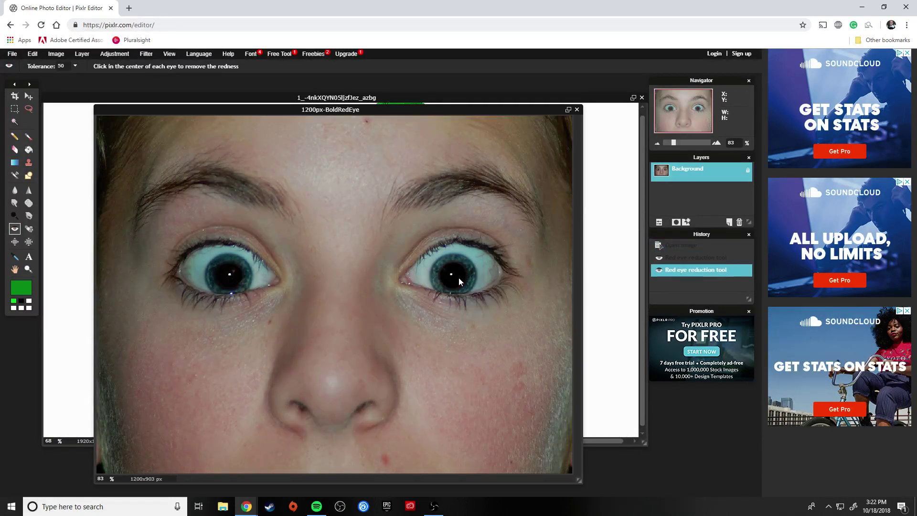
{"action": "scroll", "coordinate": [394, 302], "scroll_direction": "down", "scroll_amount": 2}
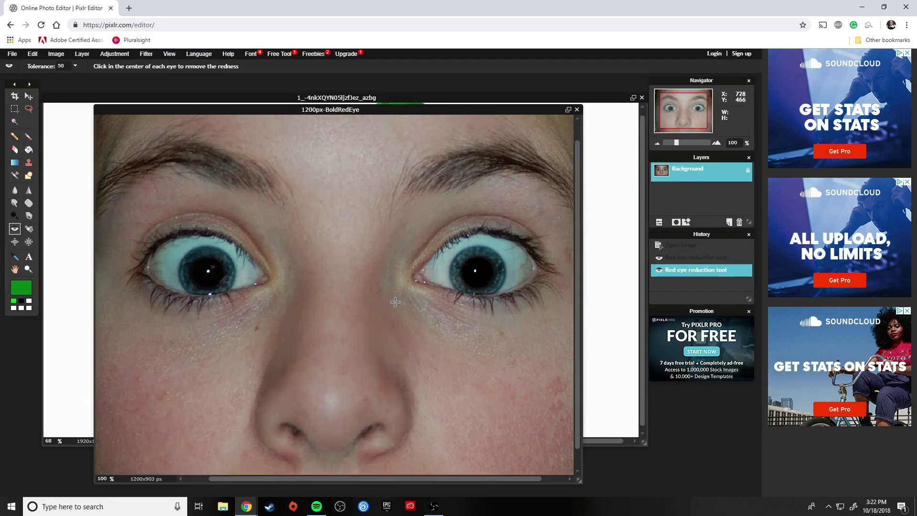
{"action": "scroll", "coordinate": [394, 302], "scroll_direction": "down", "scroll_amount": 3}
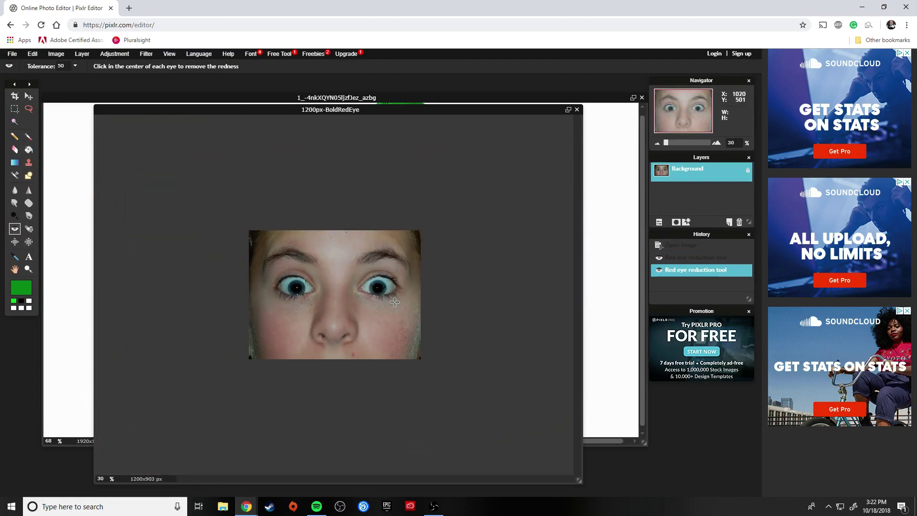
{"action": "scroll", "coordinate": [395, 302], "scroll_direction": "up", "scroll_amount": 3}
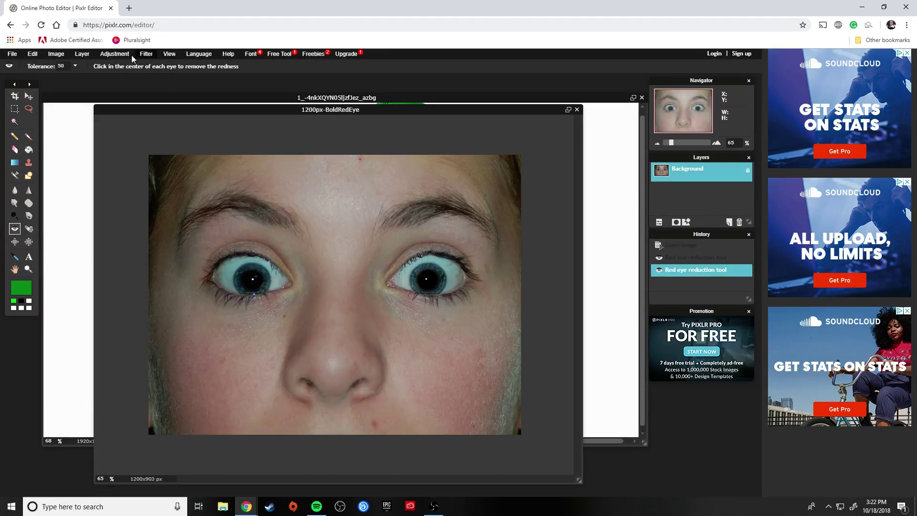
Step: Apply the Cross process and then Solarize adjustments to the red-eye photo
{"action": "left_click", "coordinate": [117, 54]}
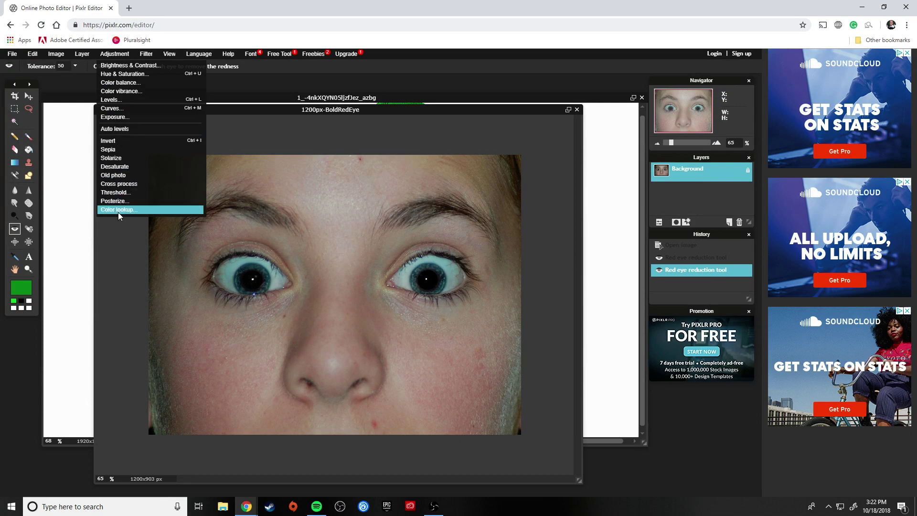
{"action": "left_click", "coordinate": [118, 184]}
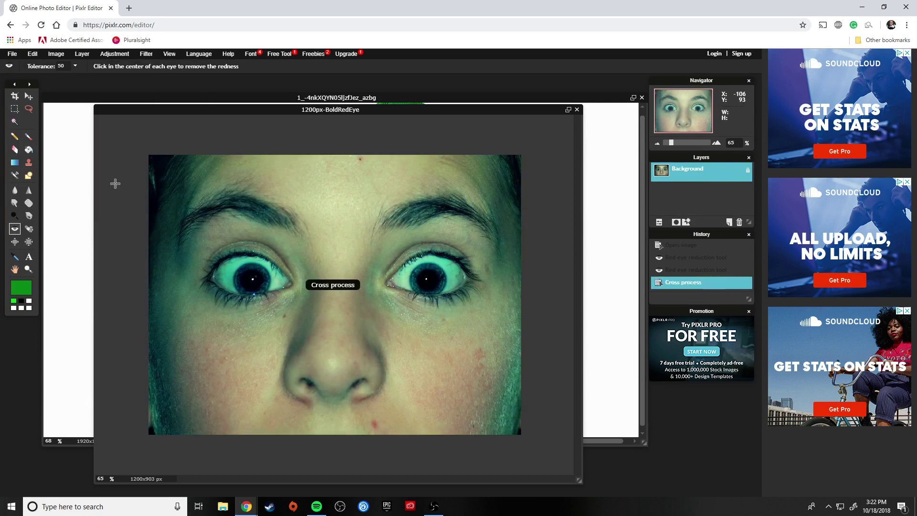
{"action": "left_click", "coordinate": [112, 56]}
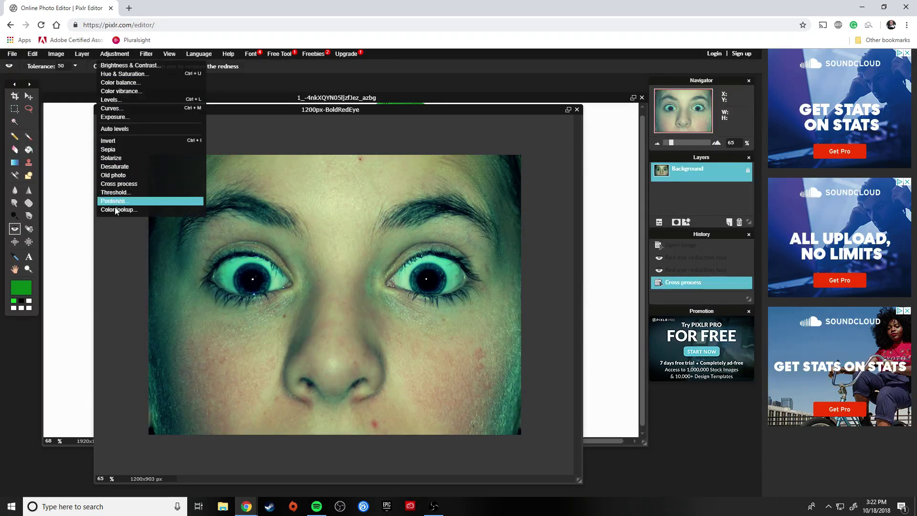
{"action": "left_click", "coordinate": [116, 158]}
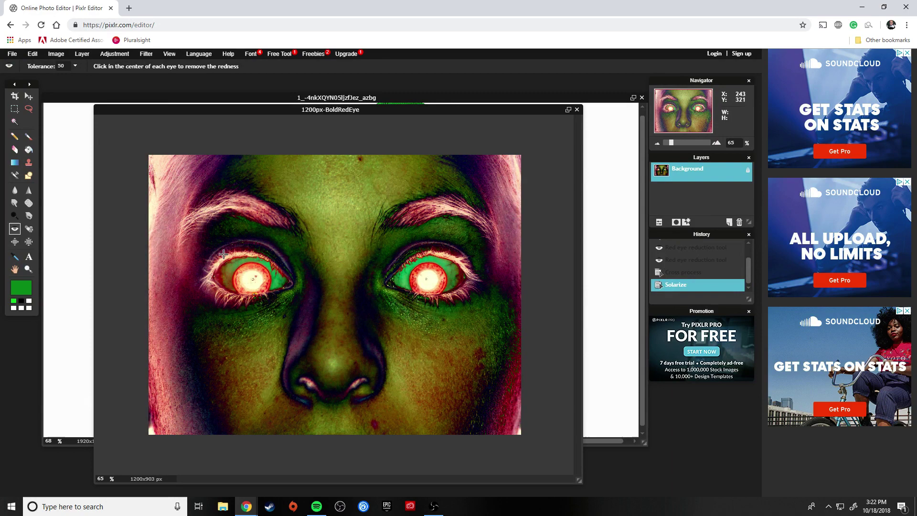
{"action": "left_click", "coordinate": [109, 55]}
Step: Close the BoldRedEye photo window, answering No to saving changes
{"action": "left_click", "coordinate": [577, 110]}
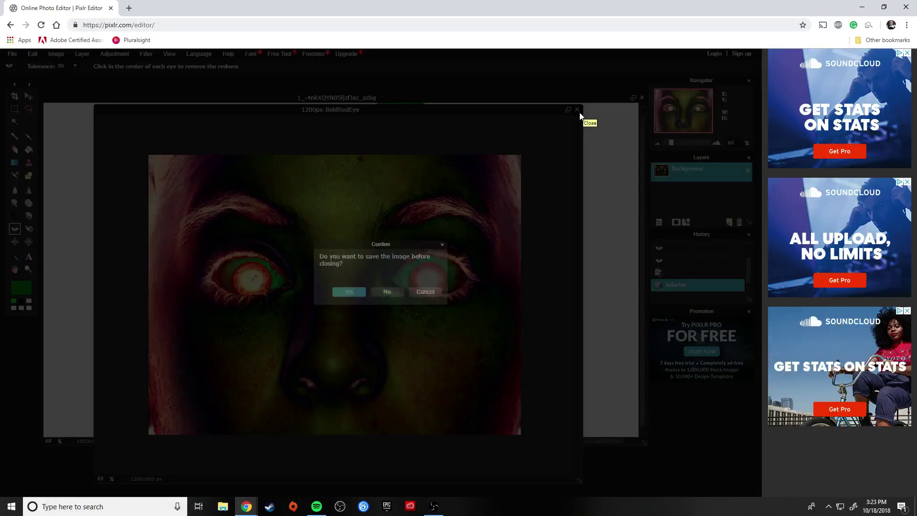
{"action": "left_click", "coordinate": [388, 292]}
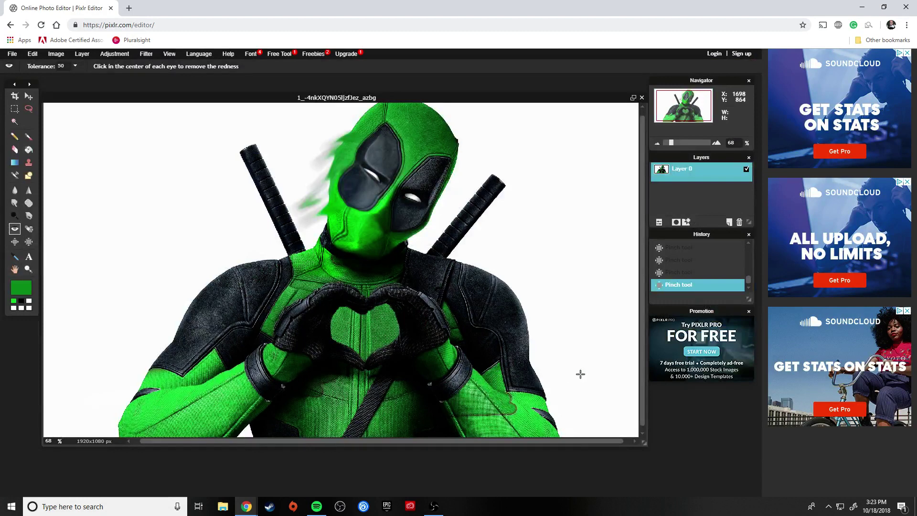